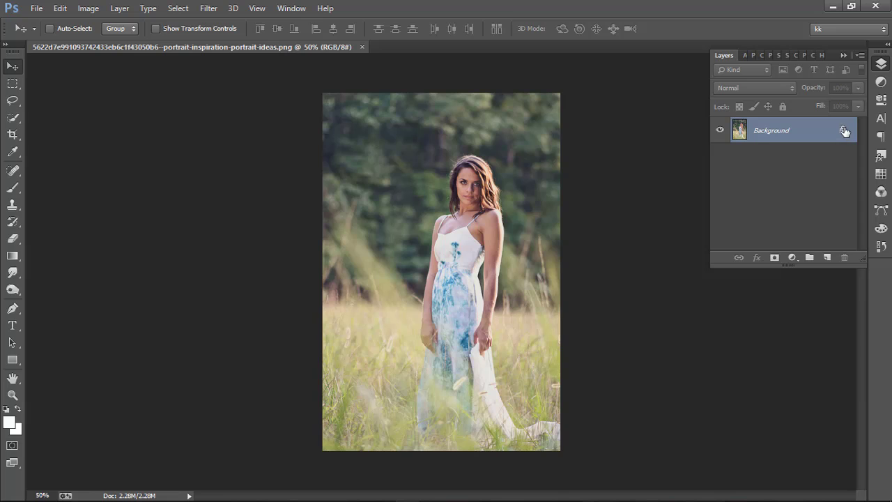
- Unlock the Background as Layer 0 and apply Shadows/Highlights at Shadows 32%, Highlights 2%
{"action": "left_click", "coordinate": [844, 131]}
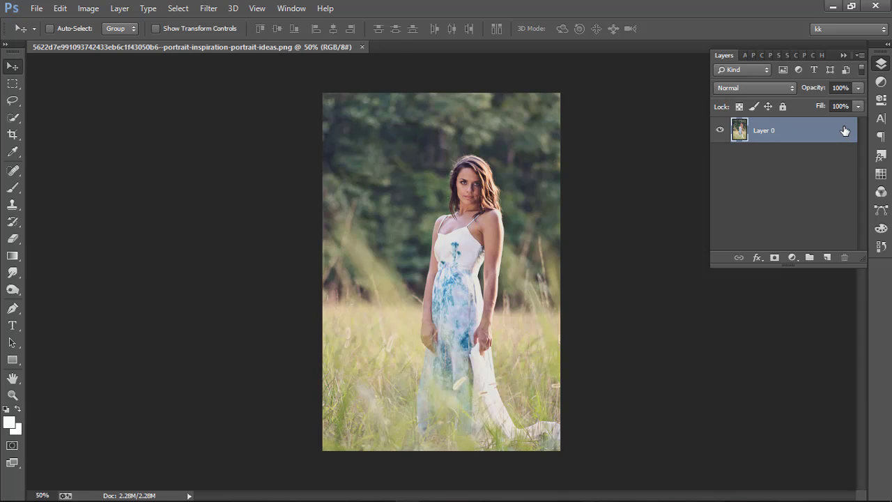
{"action": "left_click", "coordinate": [87, 9]}
{"action": "mouse_move", "coordinate": [108, 41]}
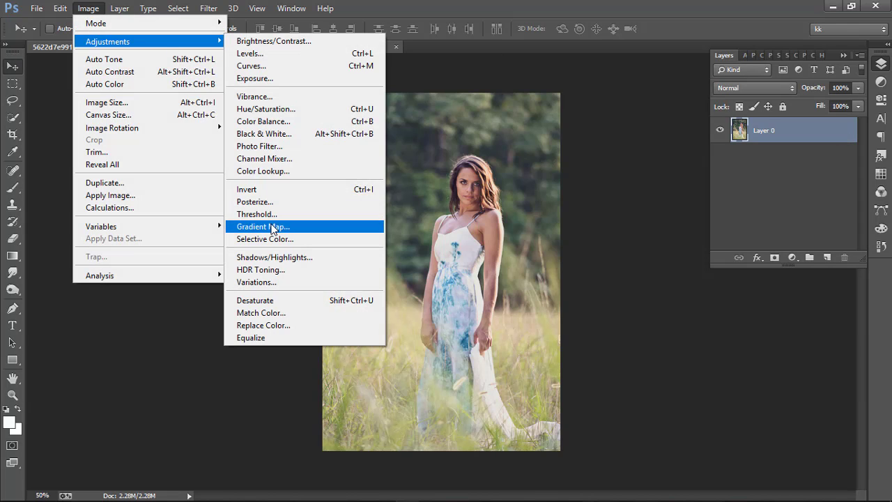
{"action": "left_click", "coordinate": [274, 258]}
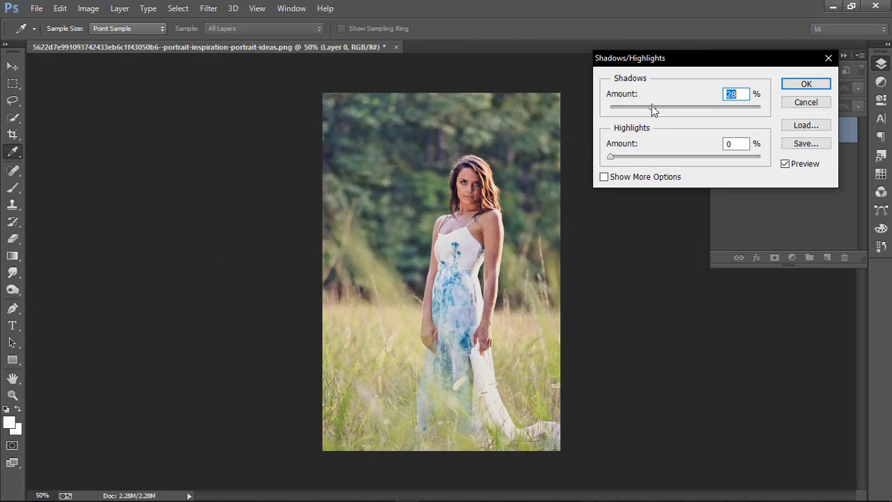
{"action": "left_click_drag", "start_coordinate": [646, 106], "coordinate": [657, 106]}
{"action": "left_click", "coordinate": [612, 157]}
{"action": "left_click_drag", "start_coordinate": [657, 108], "coordinate": [631, 108]}
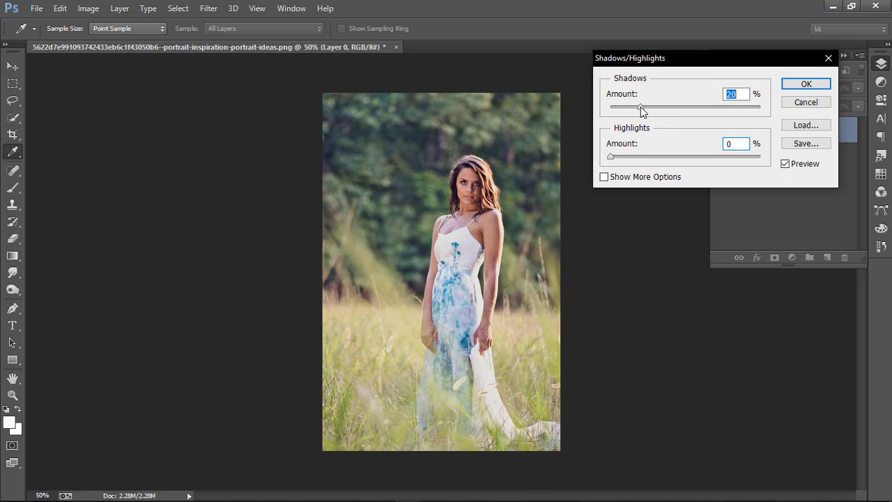
{"action": "left_click_drag", "start_coordinate": [611, 156], "coordinate": [613, 161]}
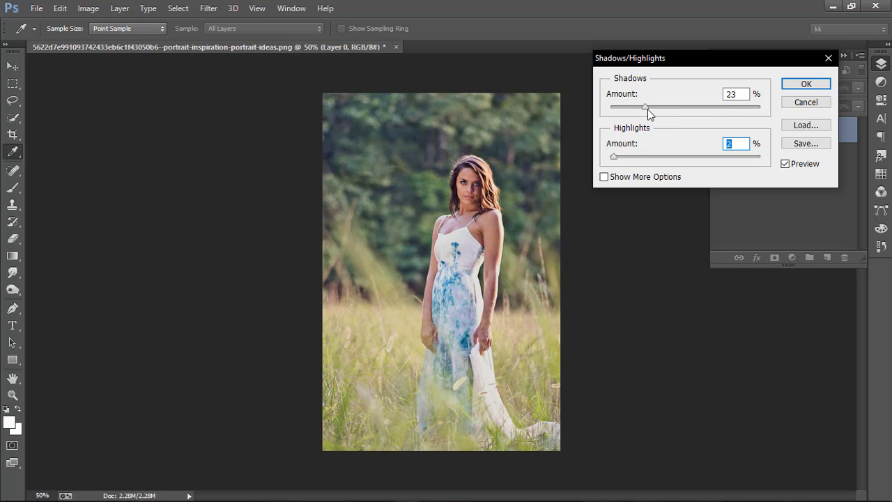
{"action": "left_click_drag", "start_coordinate": [647, 110], "coordinate": [659, 107]}
- Confirm the Shadows/Highlights adjustment and duplicate the layer as Layer 0 copy
{"action": "left_click", "coordinate": [806, 83]}
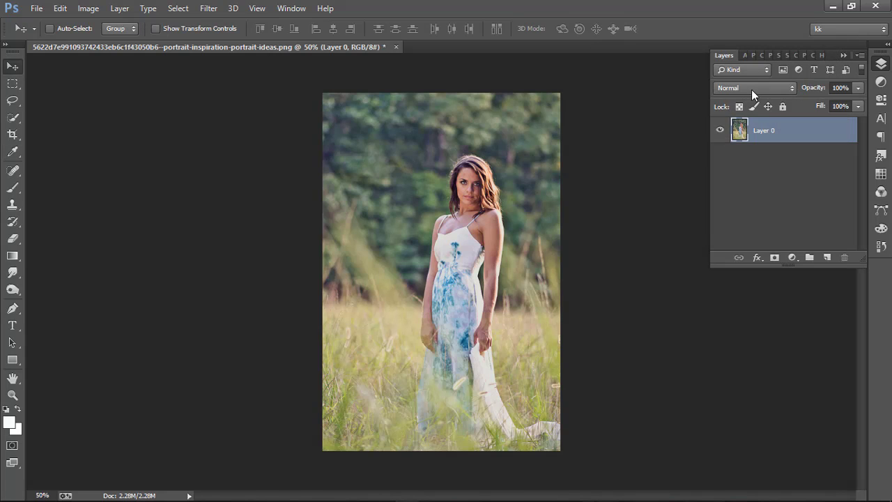
{"action": "key", "text": "ctrl+j"}
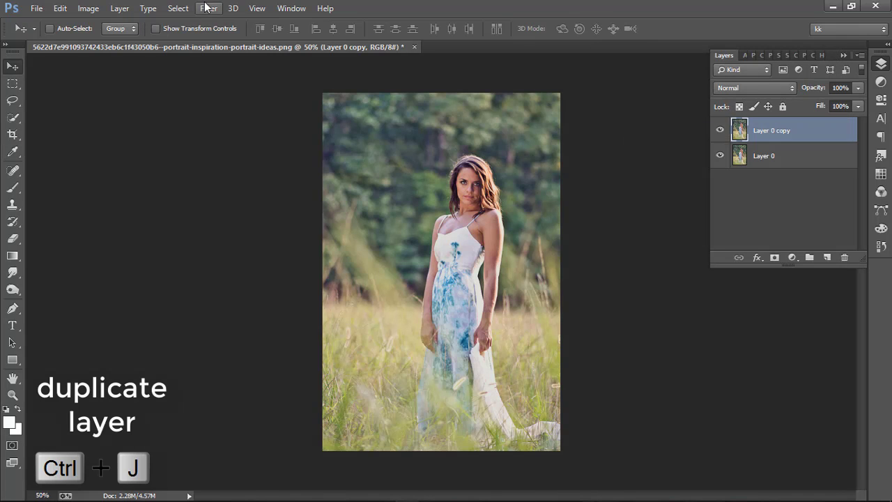
{"action": "left_click", "coordinate": [208, 7]}
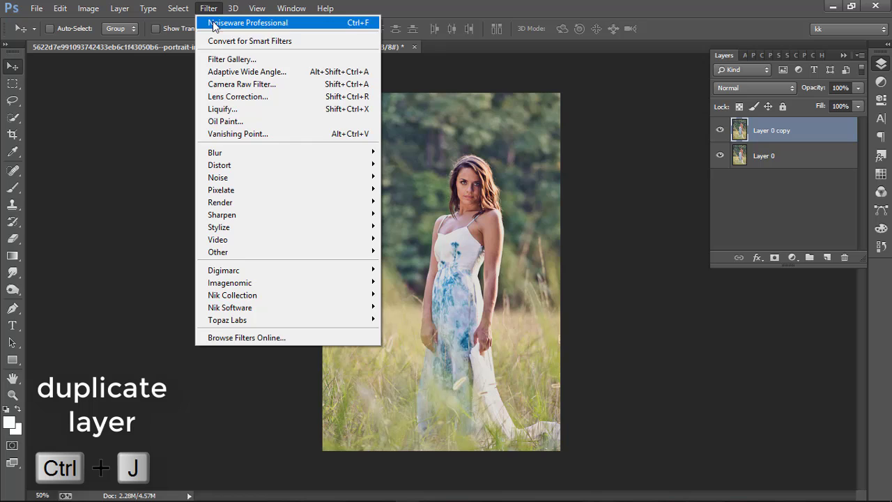
{"action": "left_click", "coordinate": [236, 85]}
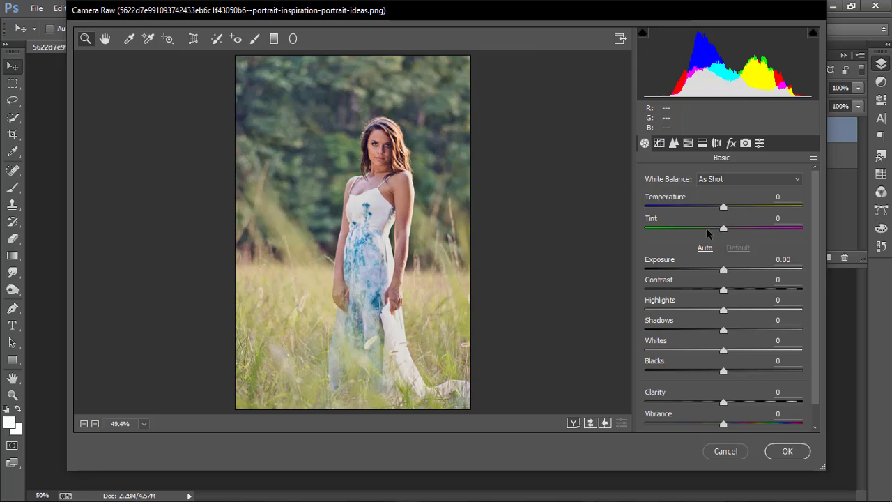
- In Camera Raw, set Exposure +0.15, Highlights −97, Shadows +22, Blacks +23, Clarity +8
{"action": "mouse_move", "coordinate": [721, 271]}
{"action": "left_mouse_down"}
{"action": "mouse_move", "coordinate": [737, 290]}
{"action": "mouse_move", "coordinate": [648, 311]}
{"action": "left_mouse_up"}
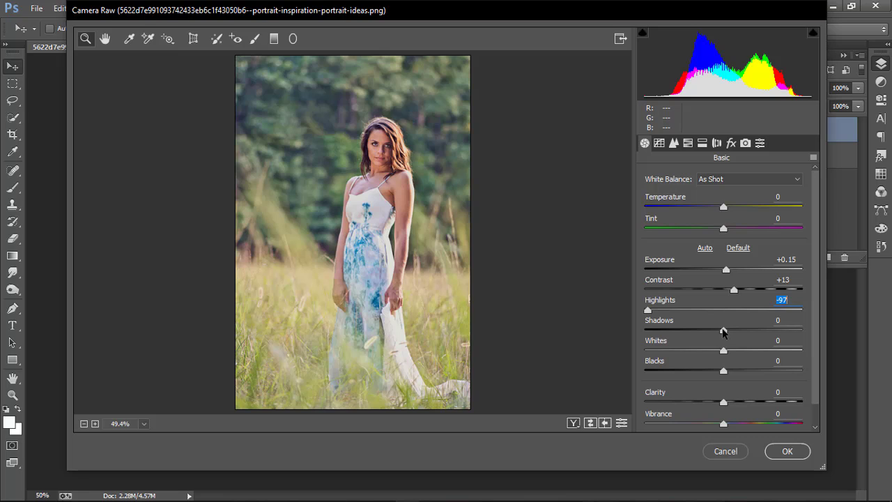
{"action": "mouse_move", "coordinate": [723, 331]}
{"action": "left_mouse_down"}
{"action": "mouse_move", "coordinate": [764, 330]}
{"action": "mouse_move", "coordinate": [662, 332]}
{"action": "mouse_move", "coordinate": [774, 332]}
{"action": "mouse_move", "coordinate": [742, 332]}
{"action": "left_mouse_up"}
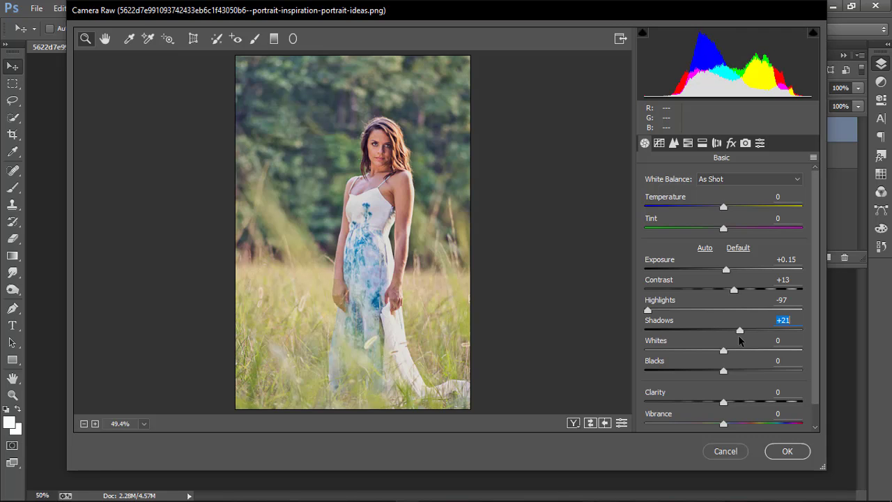
{"action": "left_click", "coordinate": [740, 331]}
{"action": "mouse_move", "coordinate": [724, 350]}
{"action": "left_mouse_down"}
{"action": "mouse_move", "coordinate": [671, 351]}
{"action": "mouse_move", "coordinate": [731, 352]}
{"action": "mouse_move", "coordinate": [734, 373]}
{"action": "mouse_move", "coordinate": [765, 374]}
{"action": "mouse_move", "coordinate": [742, 373]}
{"action": "left_mouse_up"}
{"action": "mouse_move", "coordinate": [725, 403]}
{"action": "left_mouse_down"}
{"action": "mouse_move", "coordinate": [739, 403]}
{"action": "mouse_move", "coordinate": [729, 403]}
{"action": "left_mouse_up"}
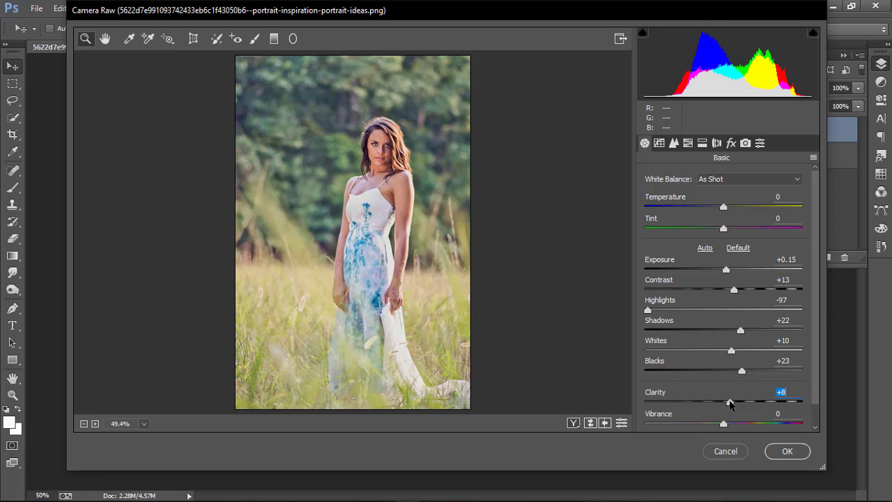
{"action": "left_click", "coordinate": [777, 450]}
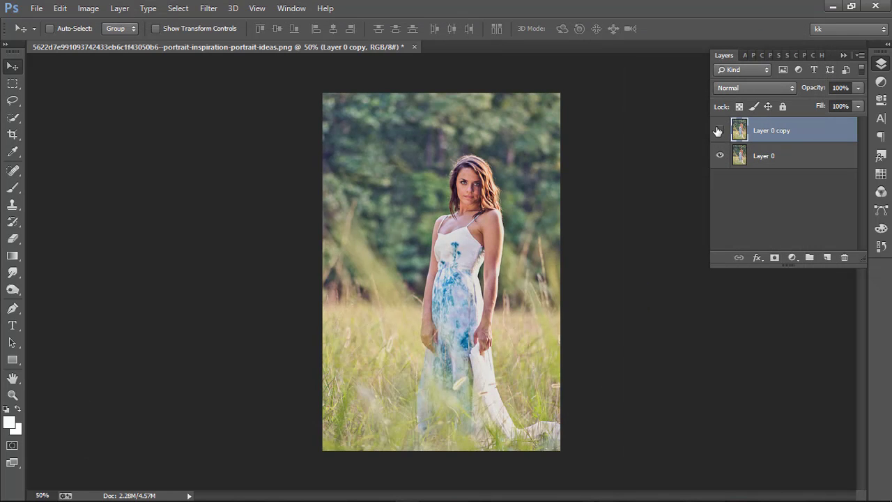
- Compare the edited copy, merge it into Layer 0, and duplicate the result
{"action": "left_click", "coordinate": [718, 131]}
{"action": "left_click", "coordinate": [718, 131]}
{"action": "key", "text": "ctrl+e"}
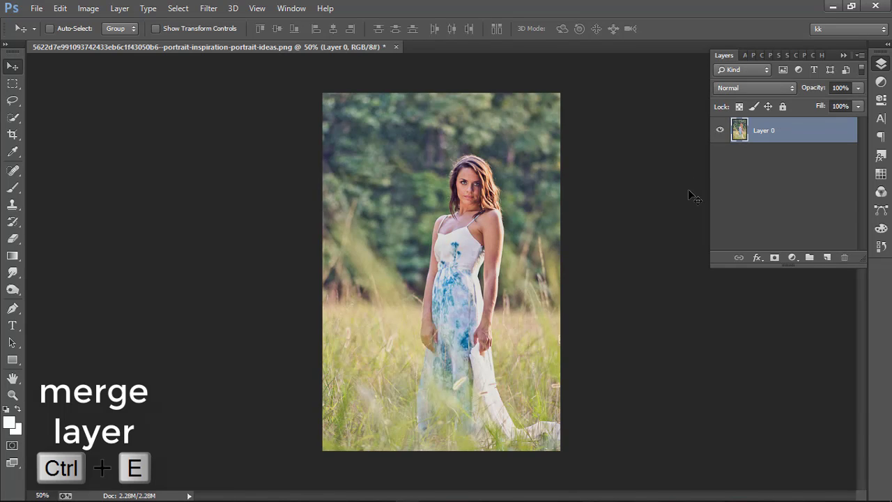
{"action": "key", "text": "ctrl+j"}
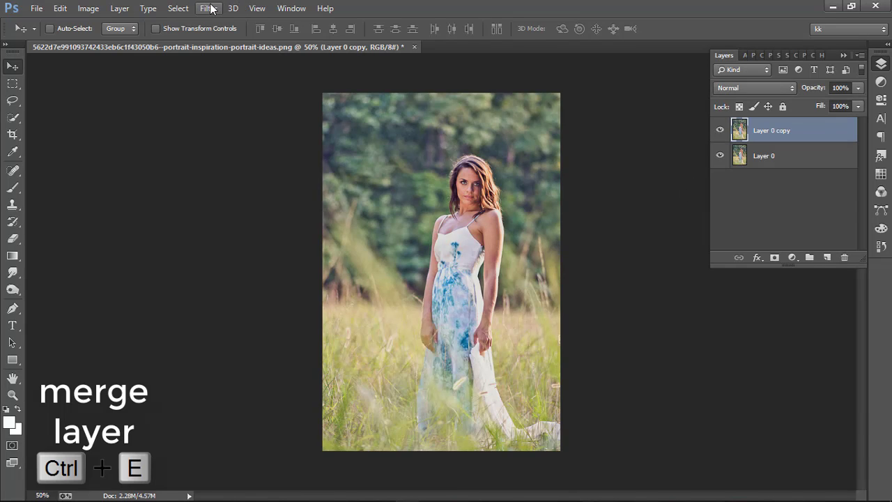
- Apply Camera Raw luminance noise reduction of 4 to the new copy
{"action": "left_click", "coordinate": [210, 8]}
{"action": "left_click", "coordinate": [234, 84]}
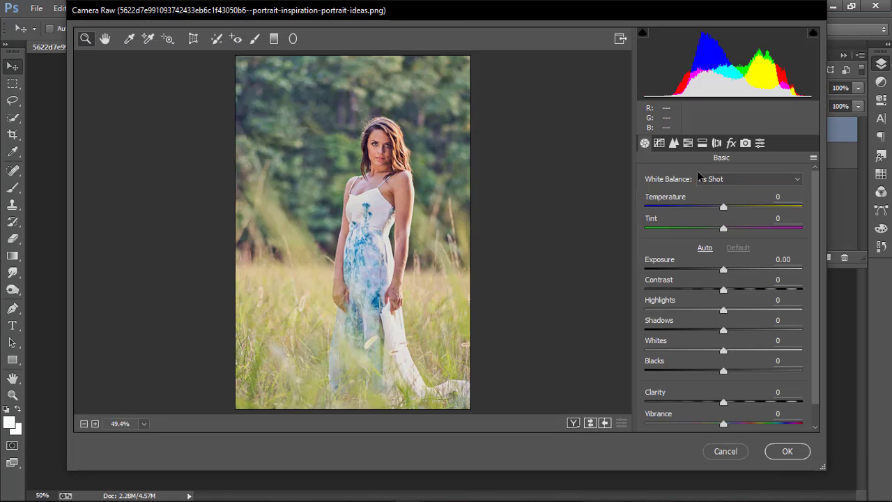
{"action": "left_click", "coordinate": [687, 143]}
{"action": "left_click", "coordinate": [673, 142]}
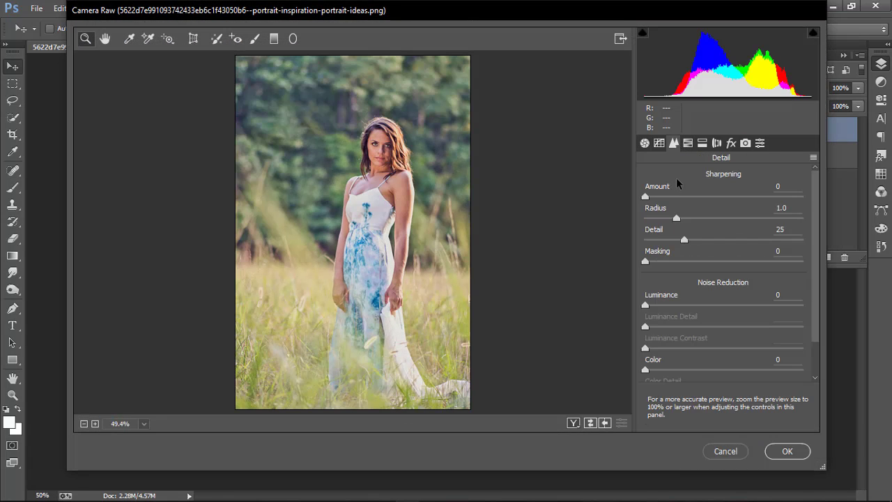
{"action": "left_click_drag", "start_coordinate": [646, 303], "coordinate": [651, 304]}
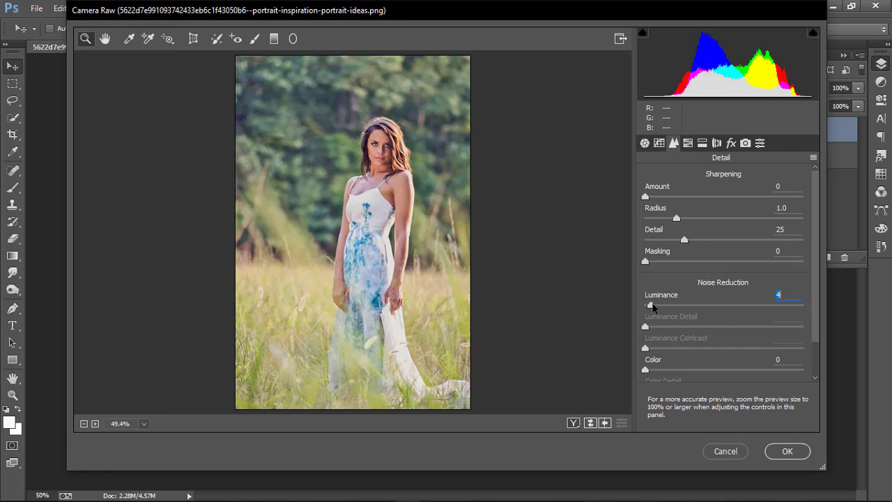
- Set the tone curve to Highlights +18, Lights +3, Darks +8, Shadows +16
{"action": "left_click", "coordinate": [687, 142]}
{"action": "left_click", "coordinate": [660, 143]}
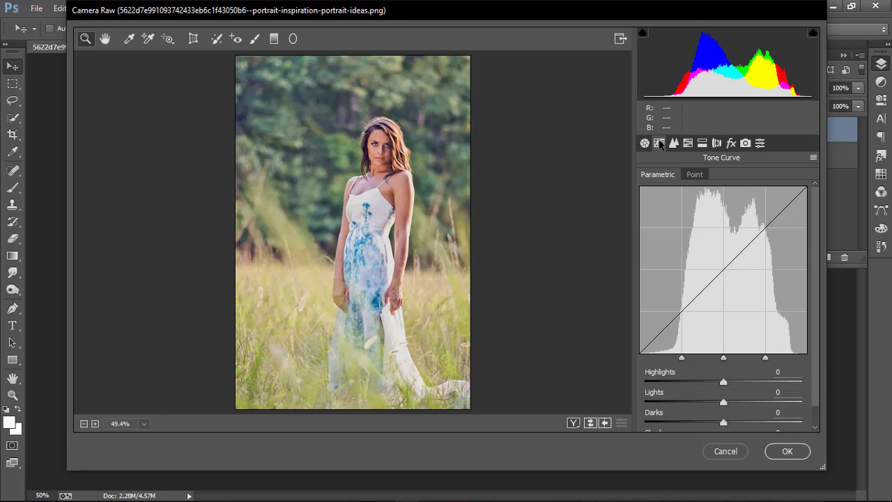
{"action": "mouse_move", "coordinate": [724, 383]}
{"action": "left_mouse_down"}
{"action": "mouse_move", "coordinate": [748, 385]}
{"action": "mouse_move", "coordinate": [738, 386]}
{"action": "mouse_move", "coordinate": [741, 403]}
{"action": "mouse_move", "coordinate": [713, 408]}
{"action": "mouse_move", "coordinate": [726, 409]}
{"action": "mouse_move", "coordinate": [732, 426]}
{"action": "left_mouse_up"}
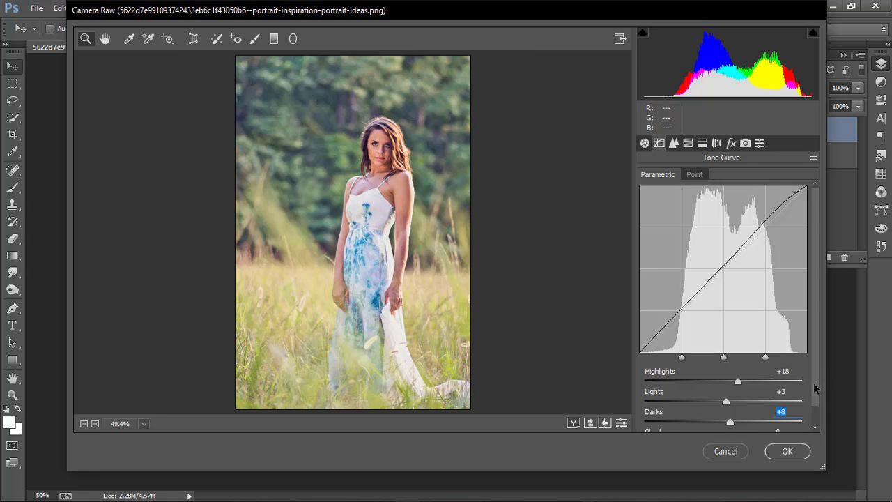
{"action": "left_click_drag", "start_coordinate": [813, 382], "coordinate": [818, 412]}
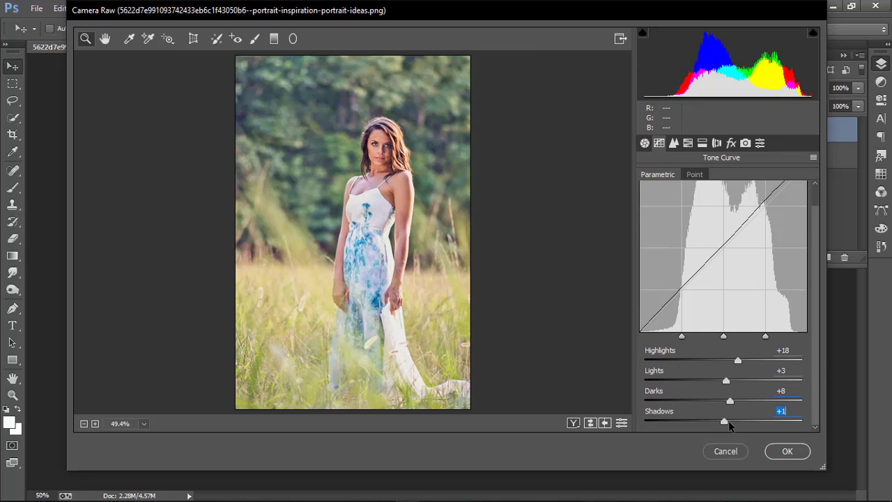
{"action": "mouse_move", "coordinate": [728, 420]}
{"action": "left_mouse_down"}
{"action": "mouse_move", "coordinate": [747, 426]}
{"action": "mouse_move", "coordinate": [733, 425]}
{"action": "left_mouse_up"}
- Apply the tone-curve edits to the copy, then undo the last two actions
{"action": "left_click", "coordinate": [787, 452]}
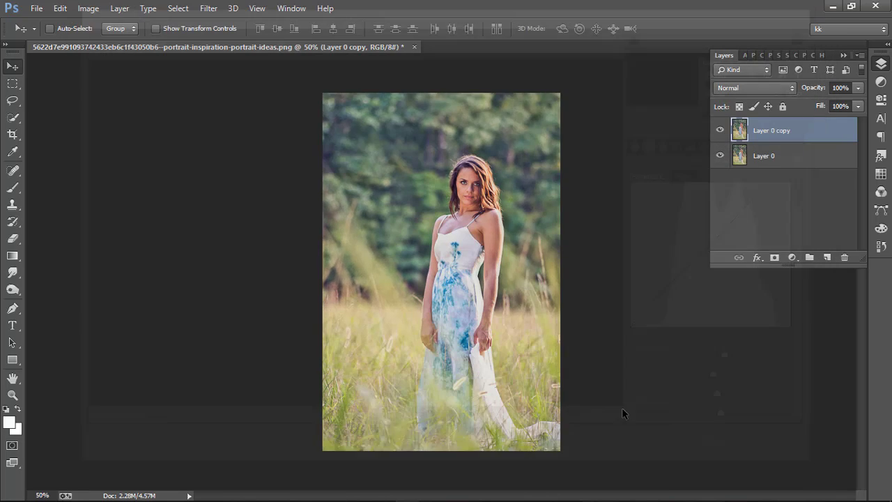
{"action": "key", "text": "ctrl+z"}
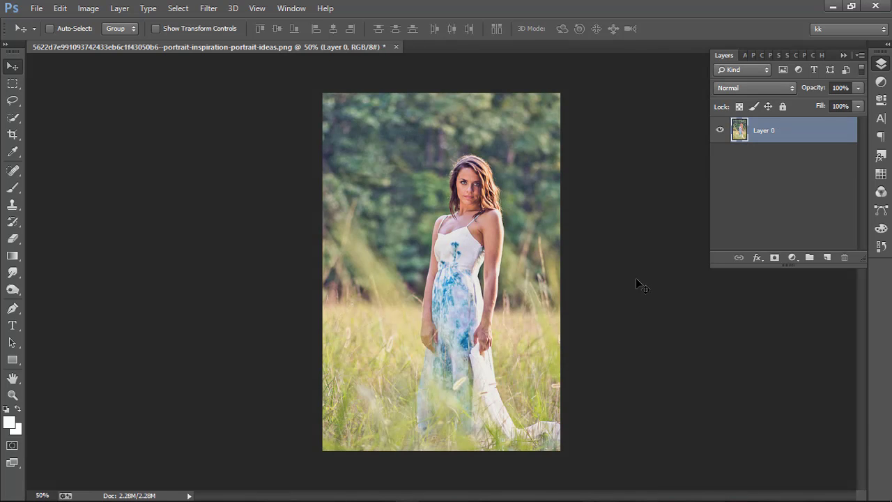
{"action": "key", "text": "ctrl+z"}
{"action": "left_click", "coordinate": [209, 9]}
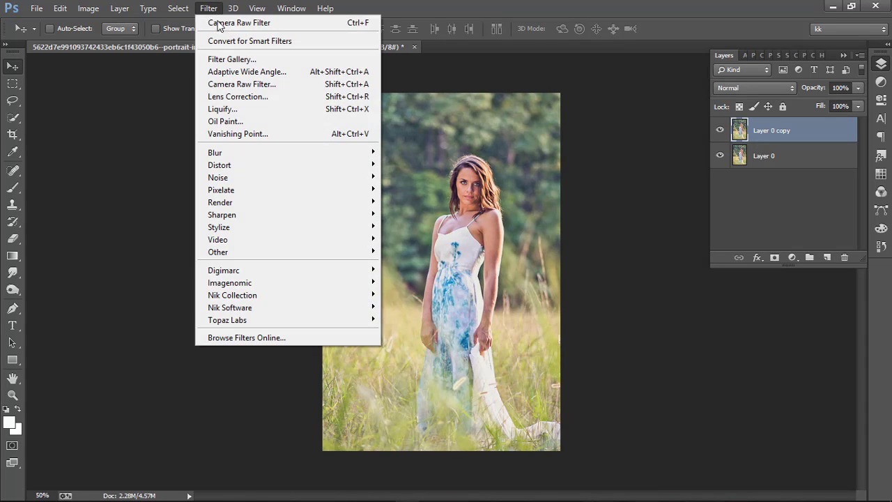
{"action": "left_click", "coordinate": [232, 84]}
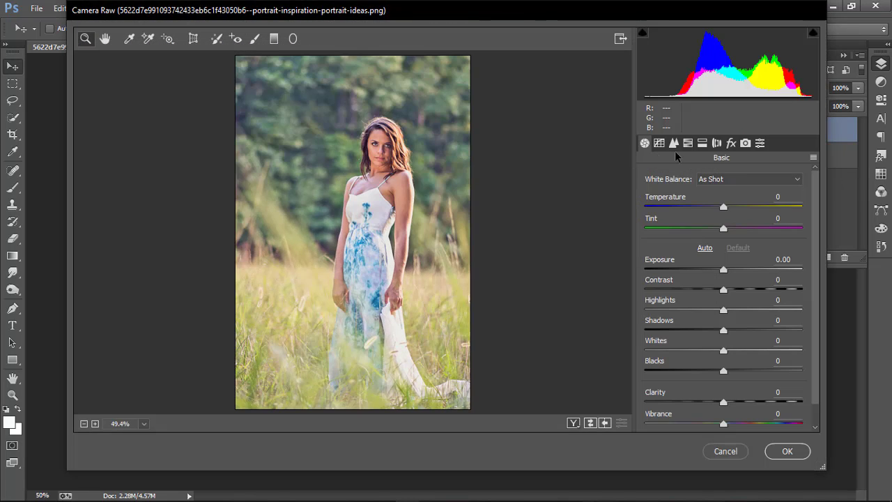
- Make a first HSL pass: boost greens saturation, yellows hue +60, greens hue +34
{"action": "left_click", "coordinate": [688, 143]}
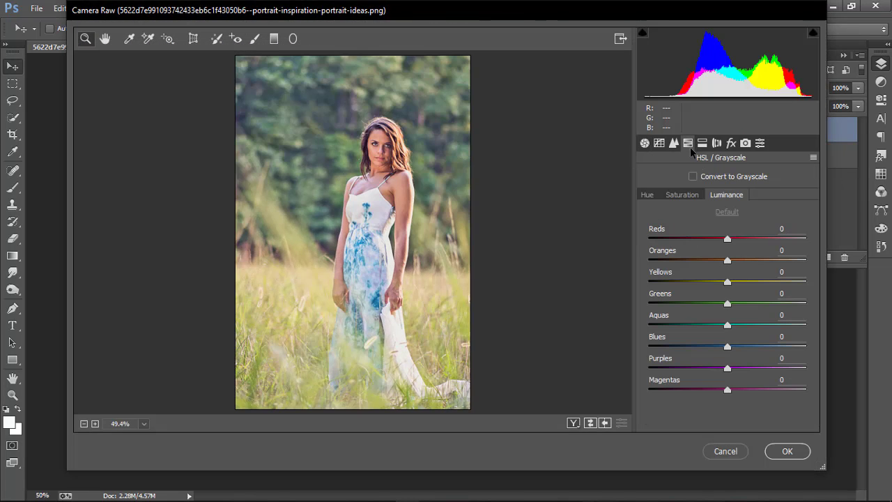
{"action": "left_click", "coordinate": [689, 196]}
{"action": "left_click_drag", "start_coordinate": [728, 309], "coordinate": [772, 305]}
{"action": "left_click", "coordinate": [648, 195]}
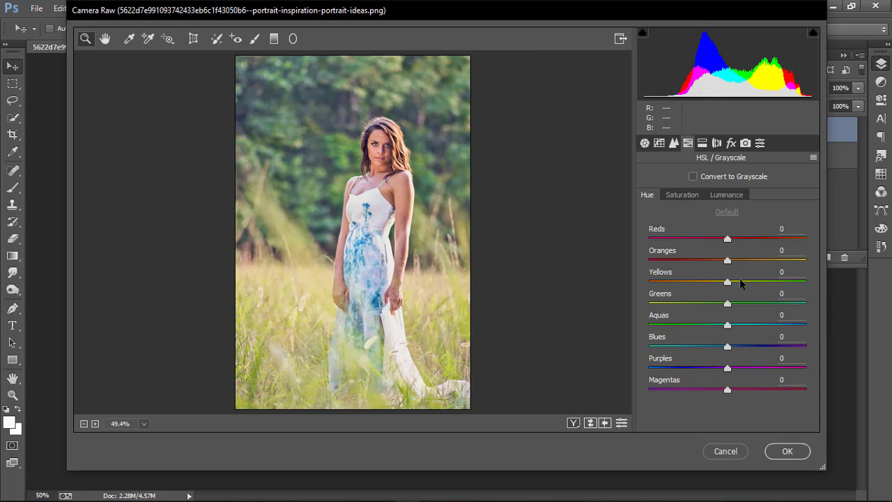
{"action": "left_click_drag", "start_coordinate": [727, 283], "coordinate": [772, 286]}
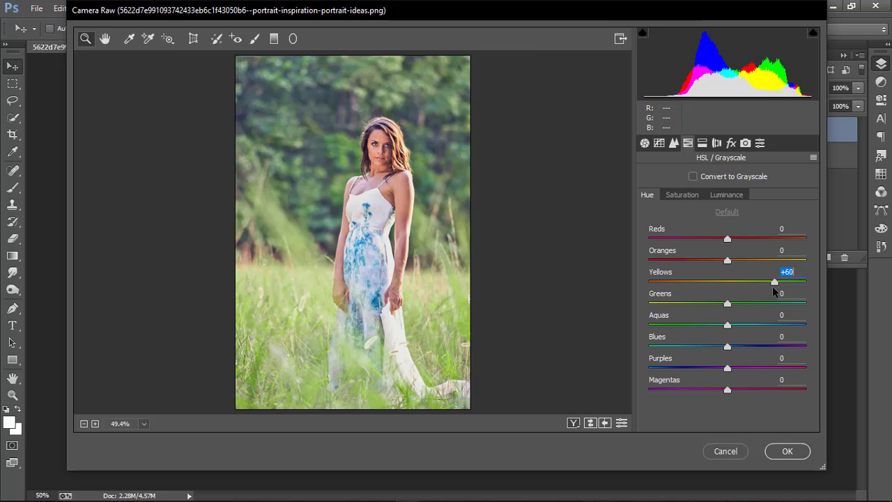
{"action": "mouse_move", "coordinate": [727, 302]}
{"action": "left_mouse_down"}
{"action": "mouse_move", "coordinate": [754, 305]}
{"action": "mouse_move", "coordinate": [799, 285]}
{"action": "mouse_move", "coordinate": [781, 305]}
{"action": "mouse_move", "coordinate": [763, 305]}
{"action": "left_mouse_up"}
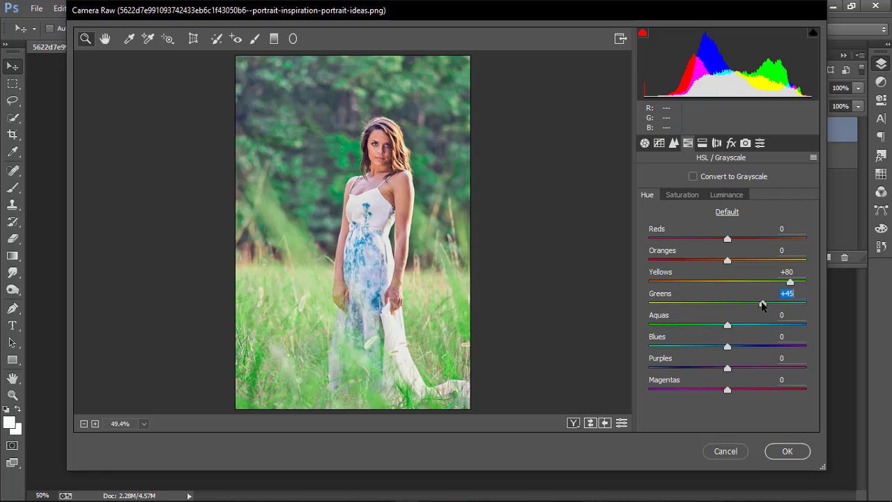
- Refine to Yellows hue +100, Greens hue +54, Greens saturation +74 and apply
{"action": "left_click_drag", "start_coordinate": [791, 284], "coordinate": [810, 286]}
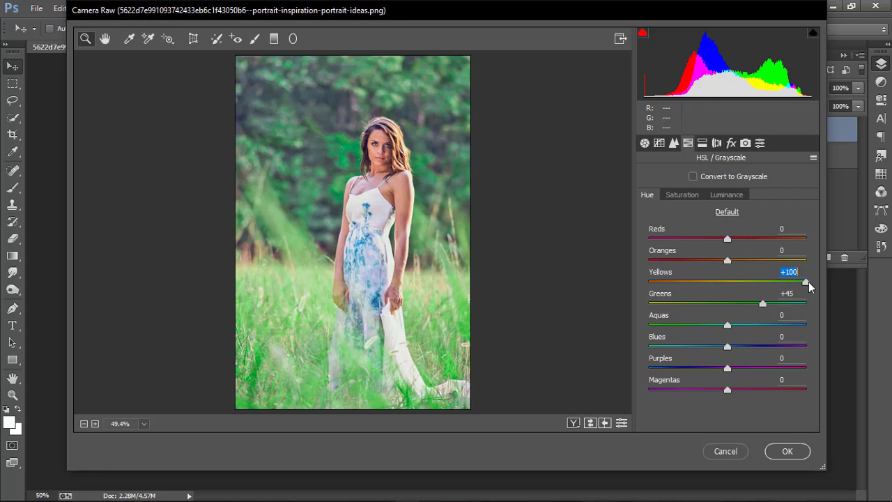
{"action": "mouse_move", "coordinate": [762, 305]}
{"action": "left_mouse_down"}
{"action": "mouse_move", "coordinate": [735, 303]}
{"action": "mouse_move", "coordinate": [770, 306]}
{"action": "left_mouse_up"}
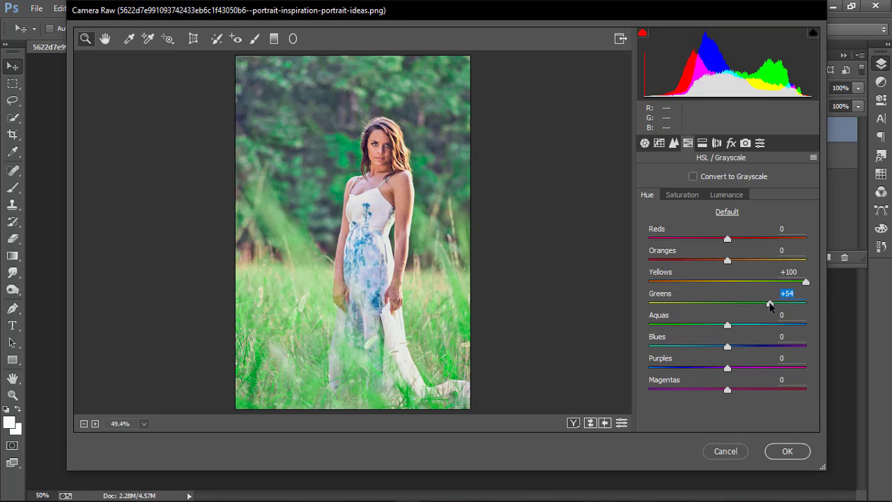
{"action": "left_click", "coordinate": [689, 195]}
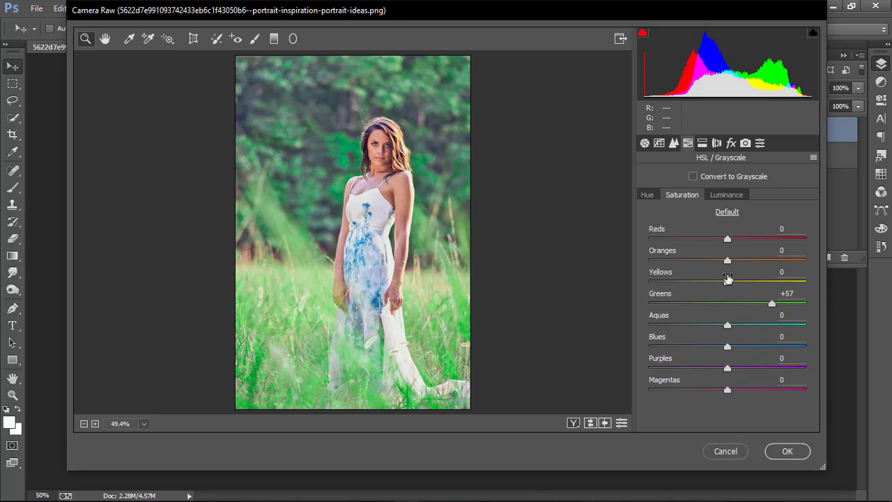
{"action": "mouse_move", "coordinate": [771, 305]}
{"action": "left_mouse_down"}
{"action": "mouse_move", "coordinate": [806, 303]}
{"action": "mouse_move", "coordinate": [785, 305]}
{"action": "left_mouse_up"}
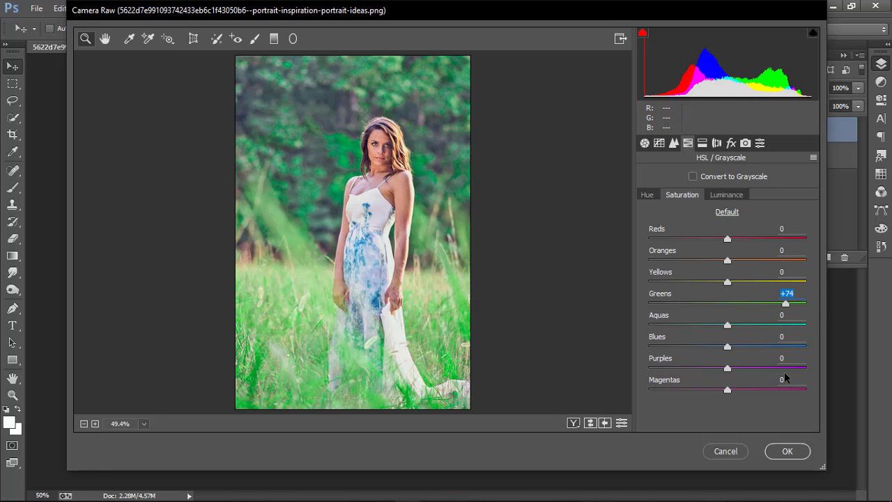
{"action": "left_click", "coordinate": [771, 451]}
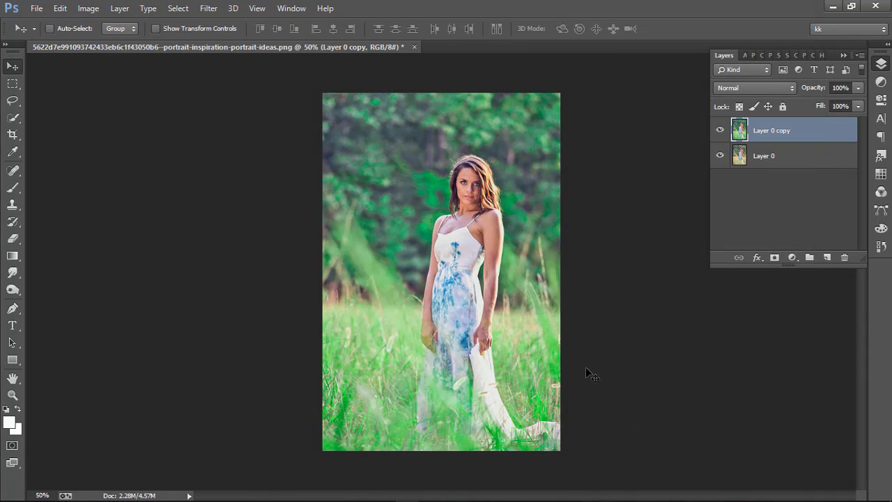
- Merge the regraded copy into Layer 0 and duplicate it as a new copy
{"action": "key", "text": "ctrl+e"}
{"action": "key", "text": "ctrl+j"}
{"action": "left_click", "coordinate": [209, 8]}
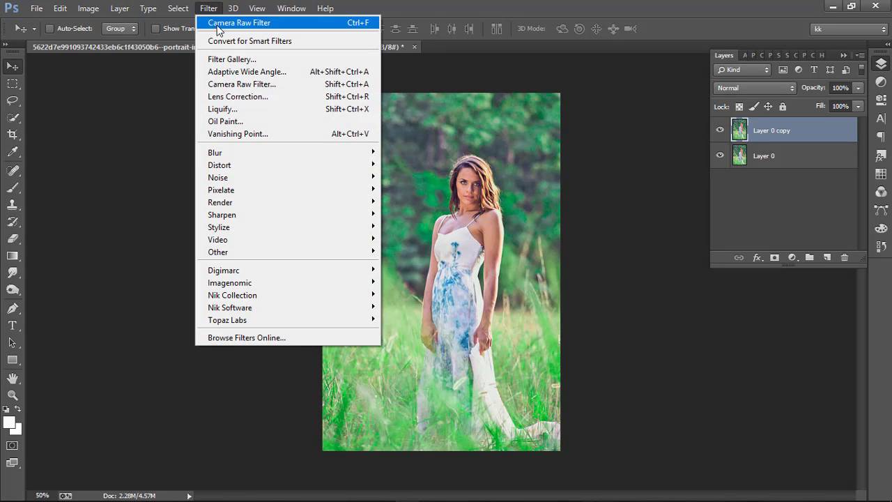
{"action": "left_click", "coordinate": [230, 83]}
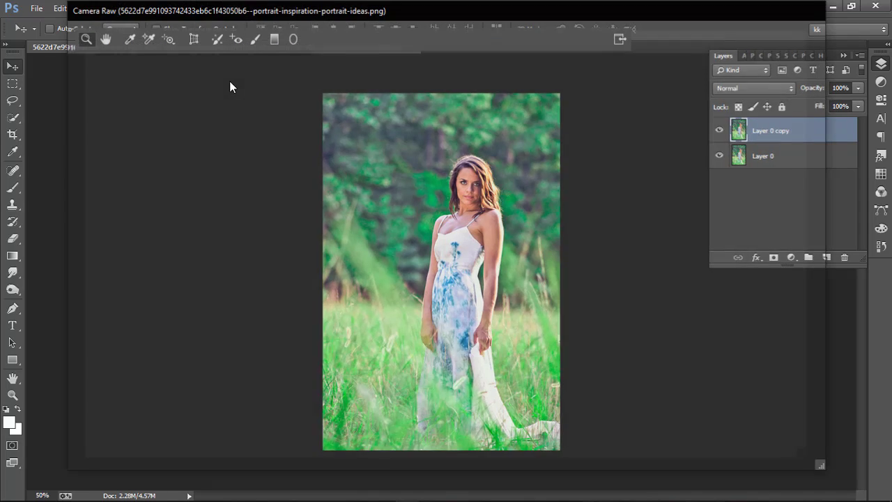
- In Camera Calibration, set Green Primary Hue +19 and Shadows Tint −55, then apply
{"action": "left_click", "coordinate": [731, 144]}
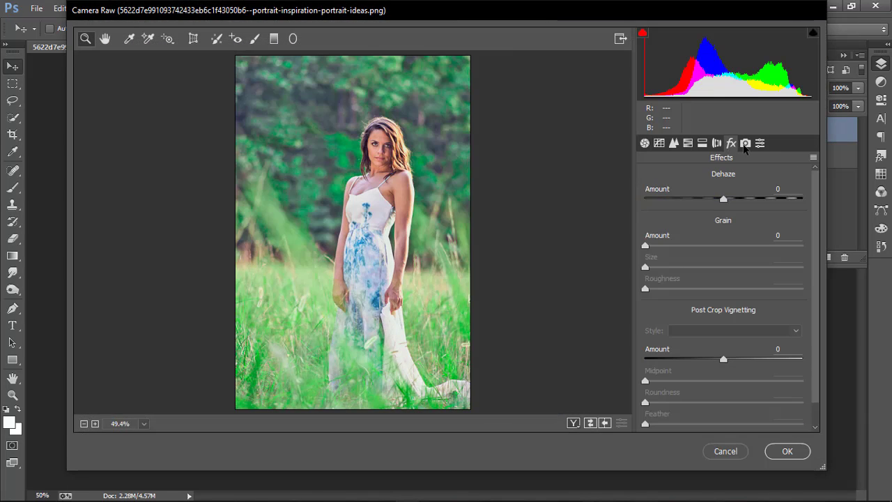
{"action": "left_click", "coordinate": [746, 143]}
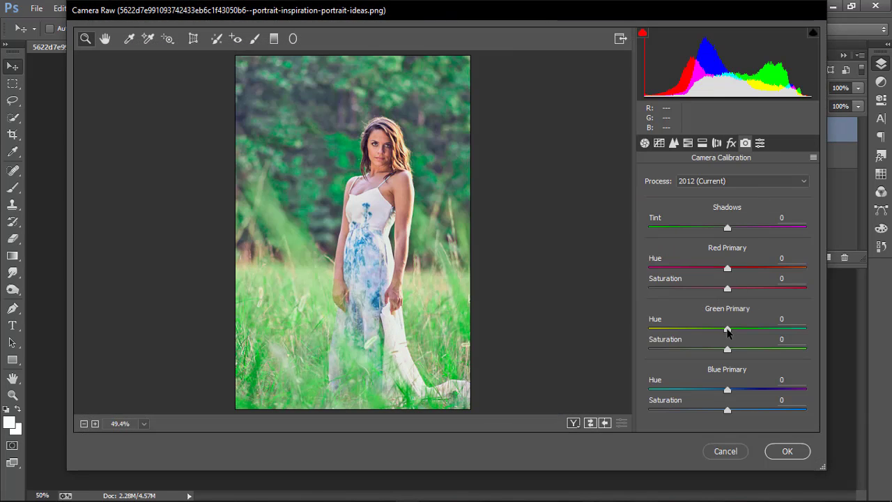
{"action": "mouse_move", "coordinate": [725, 326]}
{"action": "left_mouse_down"}
{"action": "mouse_move", "coordinate": [758, 328]}
{"action": "mouse_move", "coordinate": [740, 332]}
{"action": "left_mouse_up"}
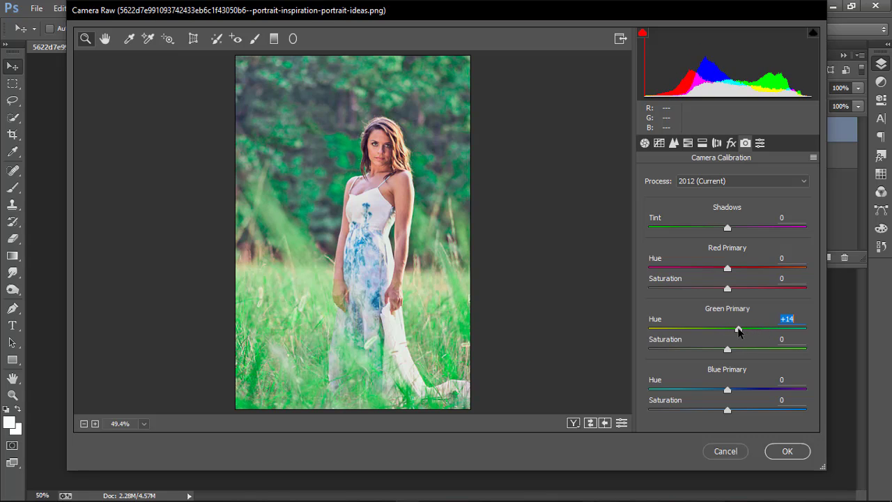
{"action": "mouse_move", "coordinate": [732, 229]}
{"action": "left_mouse_down"}
{"action": "mouse_move", "coordinate": [667, 229]}
{"action": "mouse_move", "coordinate": [700, 230]}
{"action": "mouse_move", "coordinate": [684, 229]}
{"action": "left_mouse_up"}
{"action": "mouse_move", "coordinate": [738, 329]}
{"action": "left_mouse_down"}
{"action": "mouse_move", "coordinate": [784, 327]}
{"action": "mouse_move", "coordinate": [746, 331]}
{"action": "left_mouse_up"}
{"action": "left_click", "coordinate": [783, 451]}
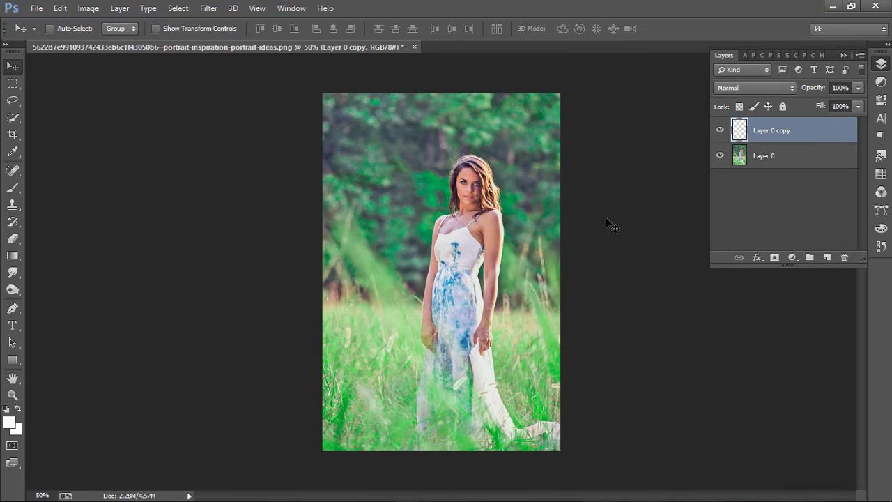
- Merge into Layer 0, duplicate it, and add a Channel Mixer adjustment layer
{"action": "key", "text": "ctrl+e"}
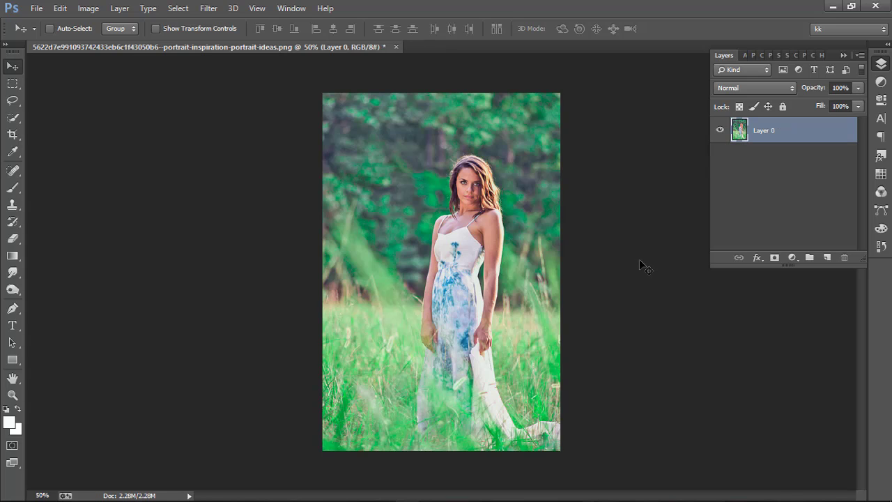
{"action": "key", "text": "ctrl+j"}
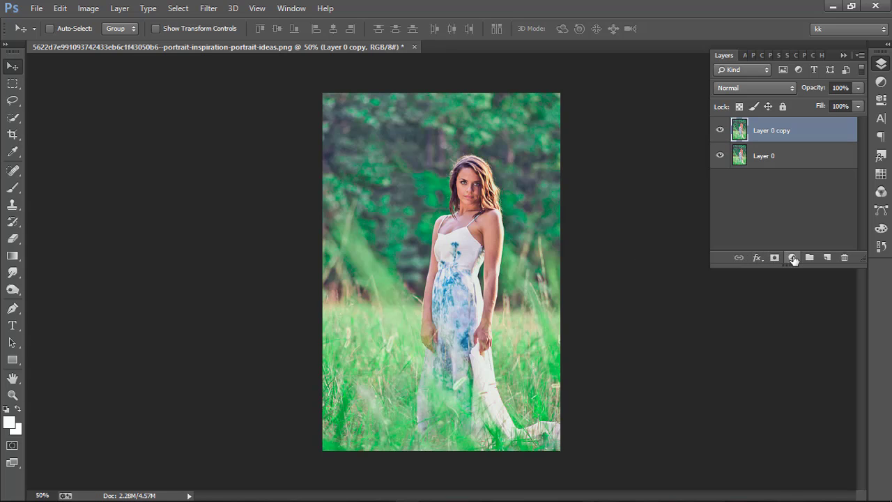
{"action": "left_click", "coordinate": [792, 257]}
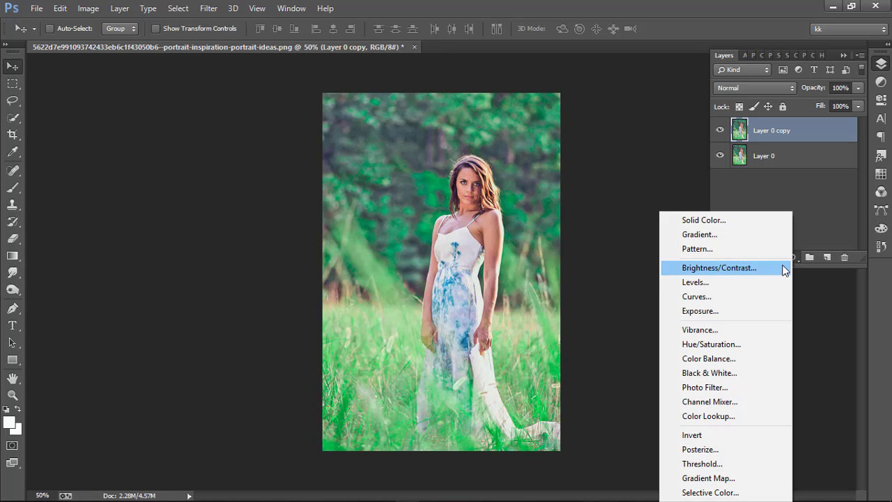
{"action": "left_click", "coordinate": [697, 401]}
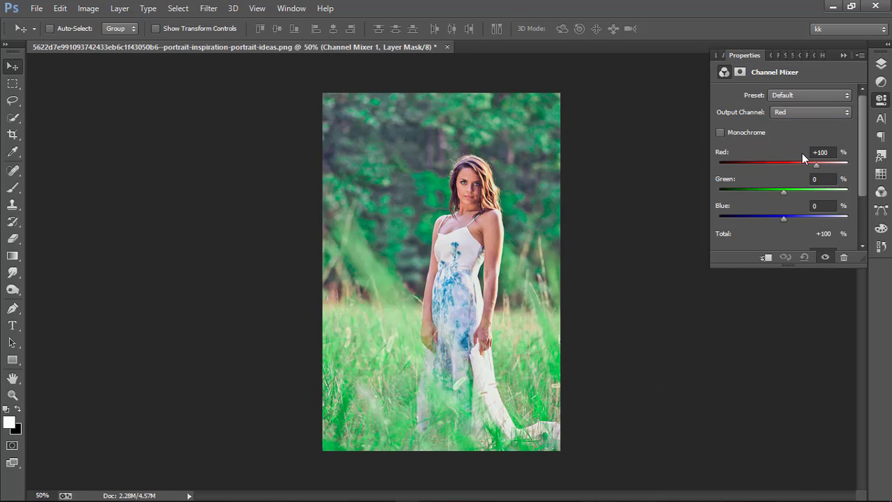
- With Red as output, mix Red −55, Green +170 and Blue −26
{"action": "left_click", "coordinate": [802, 113]}
{"action": "left_click", "coordinate": [784, 120]}
{"action": "mouse_move", "coordinate": [781, 193]}
{"action": "left_mouse_down"}
{"action": "mouse_move", "coordinate": [834, 189]}
{"action": "mouse_move", "coordinate": [764, 166]}
{"action": "left_mouse_up"}
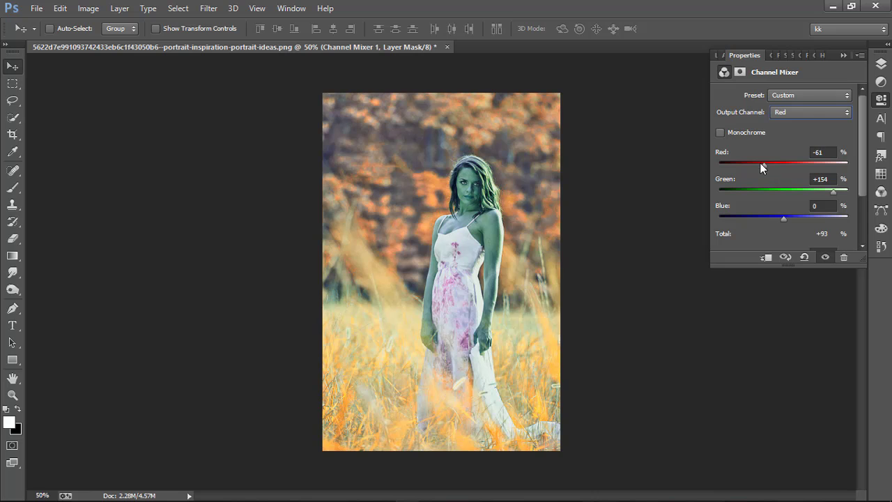
{"action": "mouse_move", "coordinate": [760, 163]}
{"action": "left_mouse_down"}
{"action": "mouse_move", "coordinate": [752, 164]}
{"action": "mouse_move", "coordinate": [765, 164]}
{"action": "left_mouse_up"}
{"action": "mouse_move", "coordinate": [788, 218]}
{"action": "left_mouse_down"}
{"action": "mouse_move", "coordinate": [801, 219]}
{"action": "mouse_move", "coordinate": [782, 218]}
{"action": "left_mouse_up"}
{"action": "left_click_drag", "start_coordinate": [834, 191], "coordinate": [842, 192]}
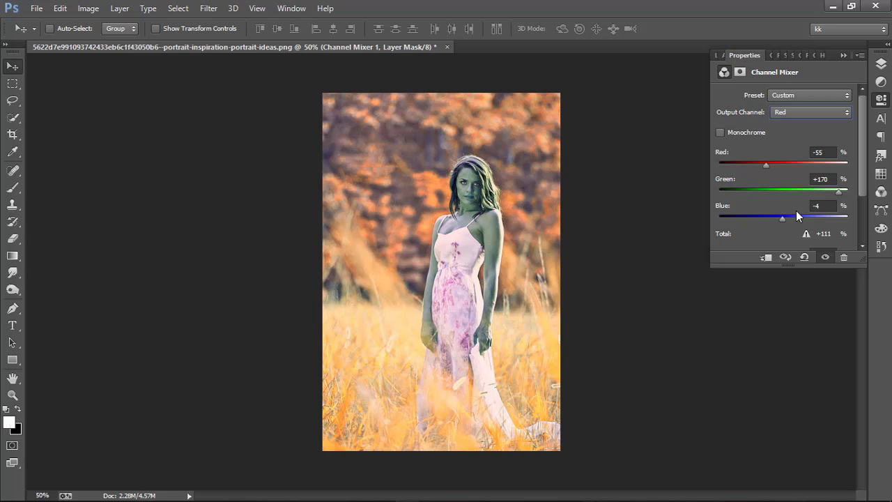
{"action": "left_click_drag", "start_coordinate": [783, 217], "coordinate": [774, 218]}
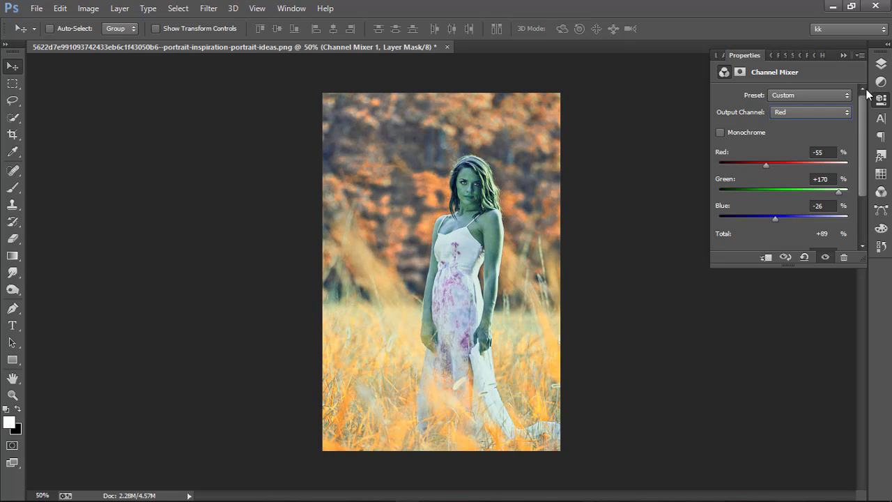
{"action": "left_click", "coordinate": [881, 64]}
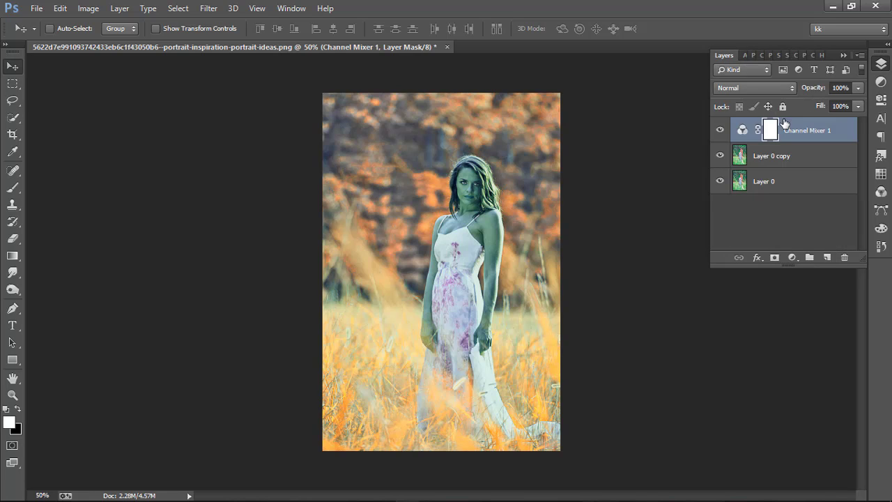
- Set the Channel Mixer blend mode to Lighten and compare it on and off
{"action": "left_click", "coordinate": [771, 87]}
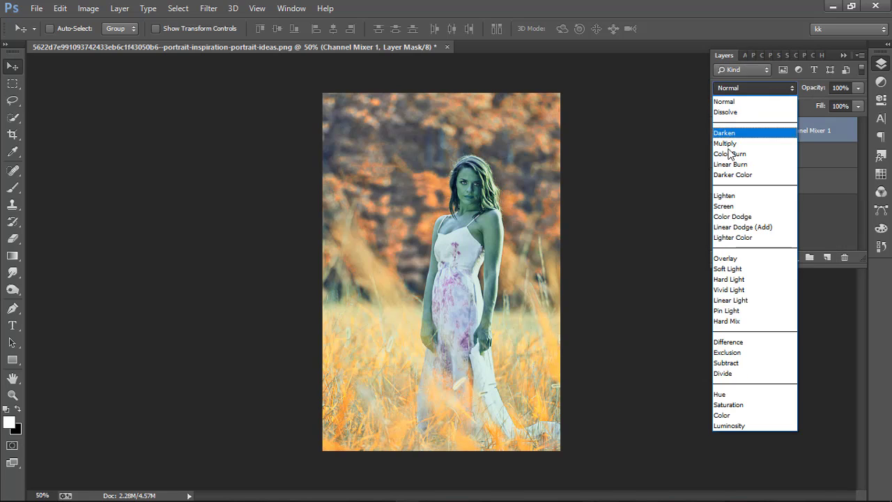
{"action": "left_click", "coordinate": [724, 196]}
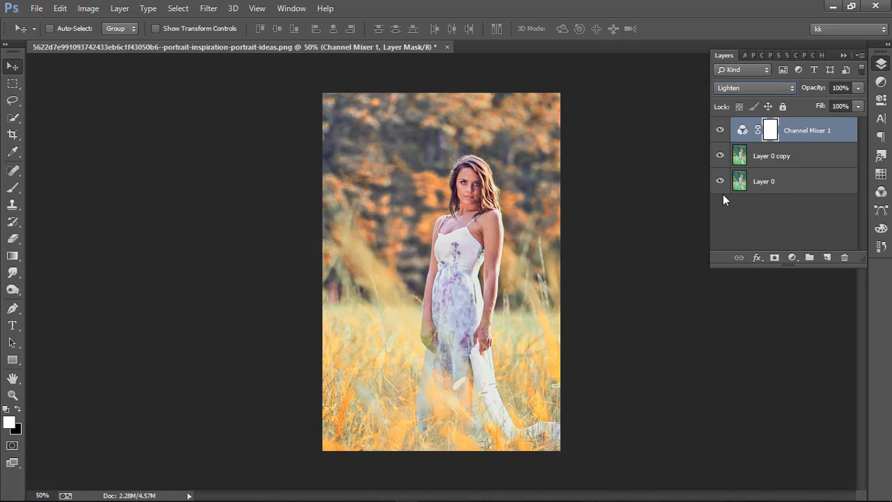
{"action": "left_click", "coordinate": [720, 130]}
{"action": "left_click", "coordinate": [720, 131]}
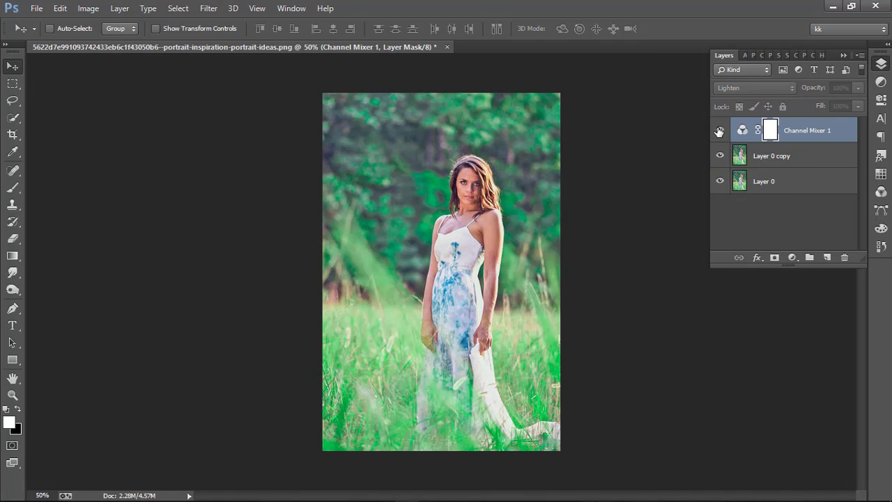
{"action": "left_click", "coordinate": [720, 130]}
{"action": "left_click", "coordinate": [719, 131]}
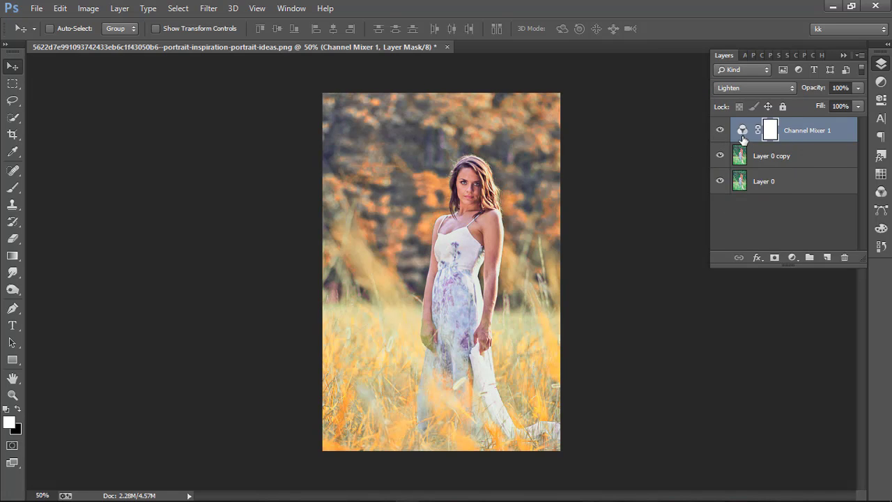
- Compare once more, then merge the Channel Mixer down and duplicate the layer
{"action": "left_click", "coordinate": [721, 130]}
{"action": "left_click", "coordinate": [721, 131]}
{"action": "left_click", "coordinate": [721, 131]}
{"action": "left_click", "coordinate": [718, 131]}
{"action": "key", "text": "ctrl+e"}
{"action": "key", "text": "ctrl+e"}
{"action": "key", "text": "ctrl+j"}
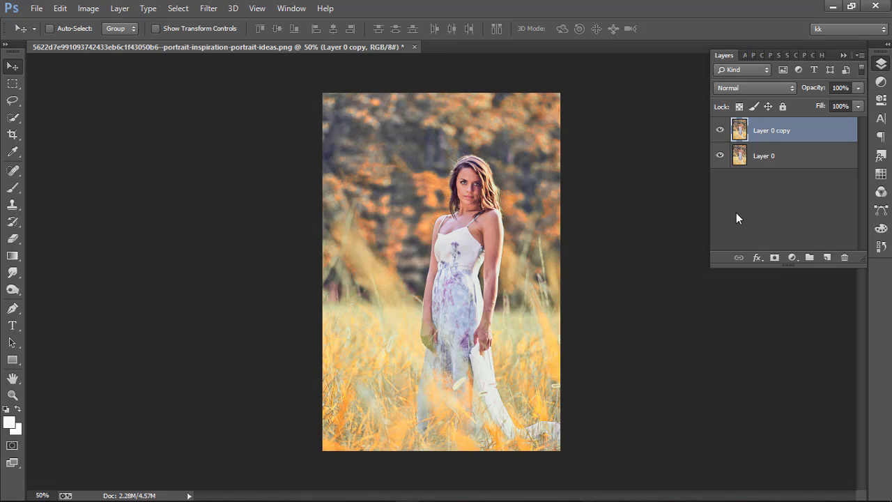
- Add a Hue/Saturation layer setting Yellows to Hue −15, Saturation +21, with visibility on
{"action": "left_click", "coordinate": [792, 257]}
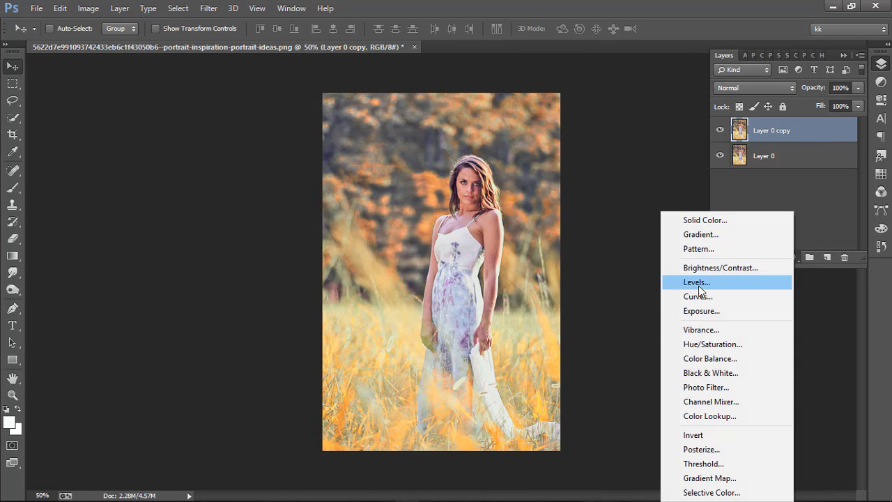
{"action": "left_click", "coordinate": [705, 345]}
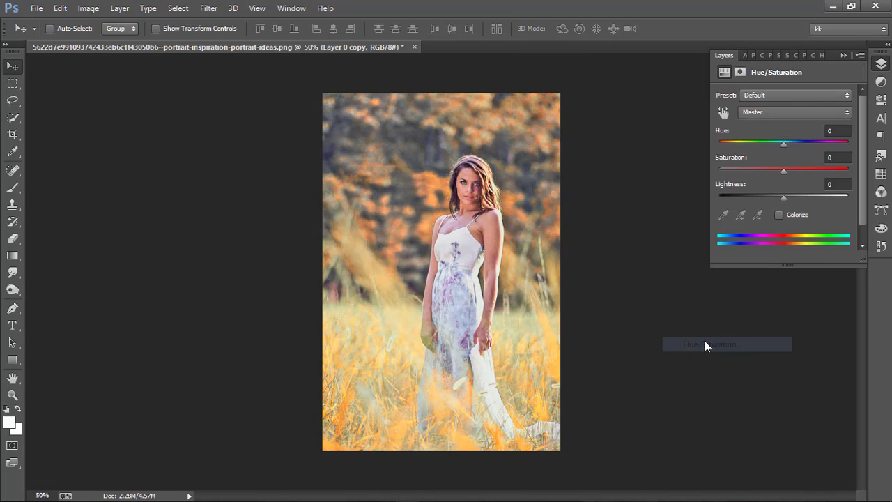
{"action": "left_click", "coordinate": [758, 111]}
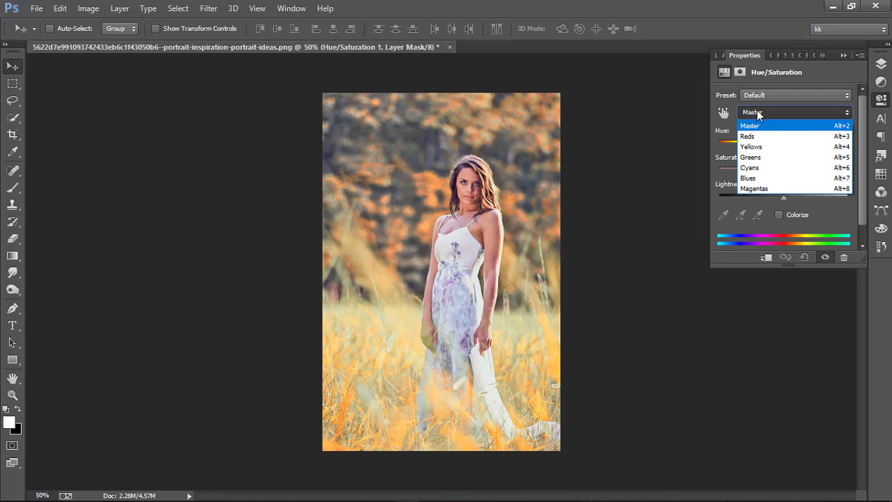
{"action": "left_click", "coordinate": [763, 147]}
{"action": "mouse_move", "coordinate": [784, 144]}
{"action": "left_mouse_down"}
{"action": "mouse_move", "coordinate": [758, 144]}
{"action": "mouse_move", "coordinate": [810, 170]}
{"action": "mouse_move", "coordinate": [798, 172]}
{"action": "left_mouse_up"}
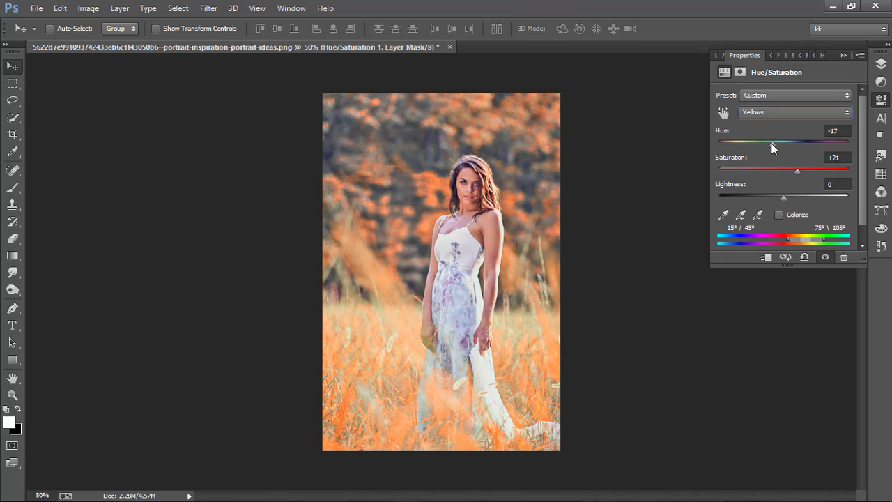
{"action": "mouse_move", "coordinate": [771, 143]}
{"action": "left_mouse_down"}
{"action": "mouse_move", "coordinate": [733, 143]}
{"action": "mouse_move", "coordinate": [821, 147]}
{"action": "mouse_move", "coordinate": [770, 148]}
{"action": "left_mouse_up"}
{"action": "left_click", "coordinate": [881, 63]}
{"action": "left_click", "coordinate": [721, 131]}
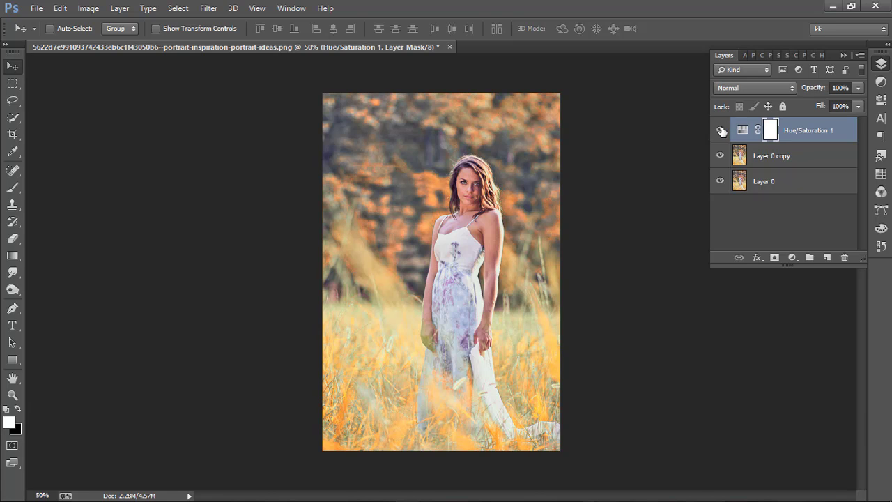
{"action": "left_click", "coordinate": [721, 130]}
- Add a Gradient Fill layer above the photo and select its left colour stop
{"action": "key", "text": "Delete"}
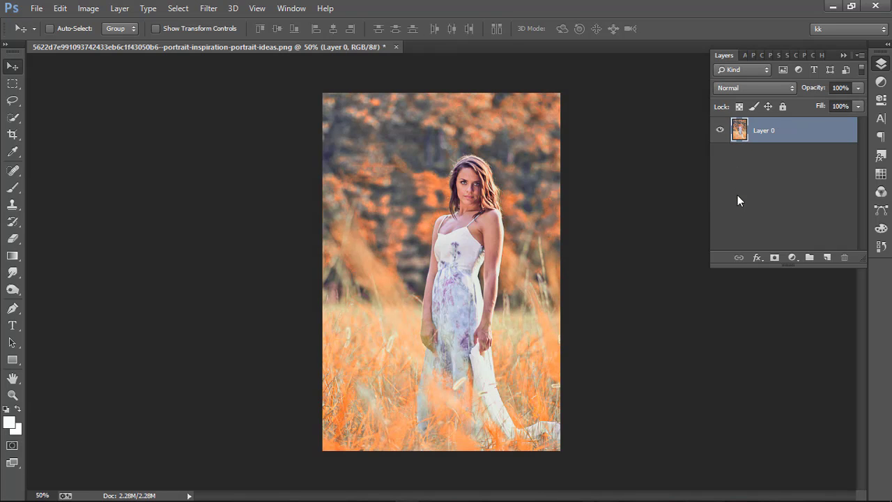
{"action": "left_click", "coordinate": [793, 257]}
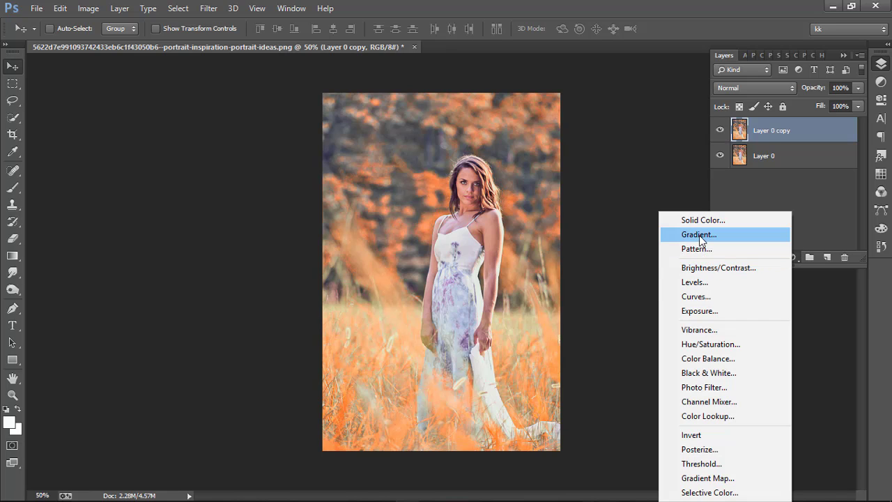
{"action": "left_click", "coordinate": [699, 237]}
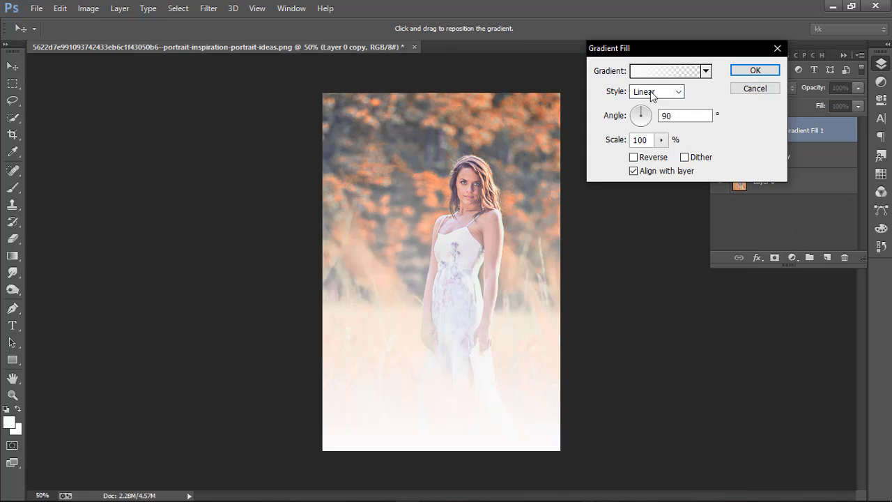
{"action": "left_click", "coordinate": [636, 73]}
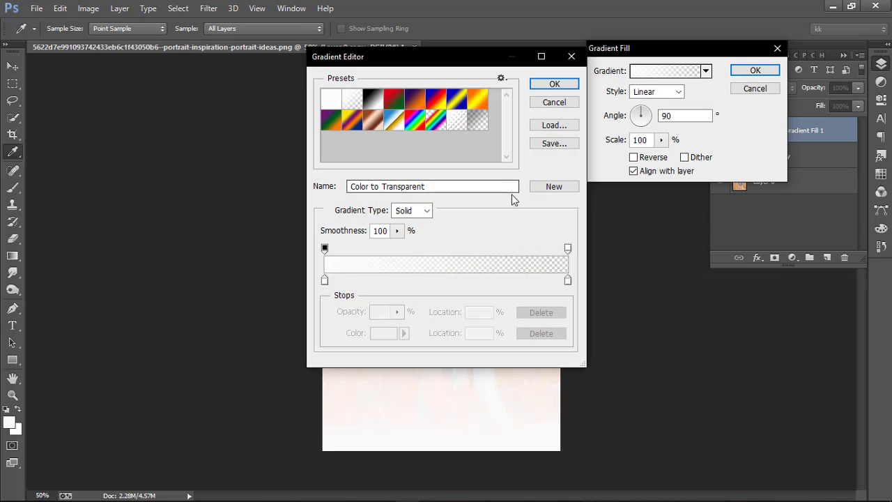
{"action": "left_click", "coordinate": [324, 281]}
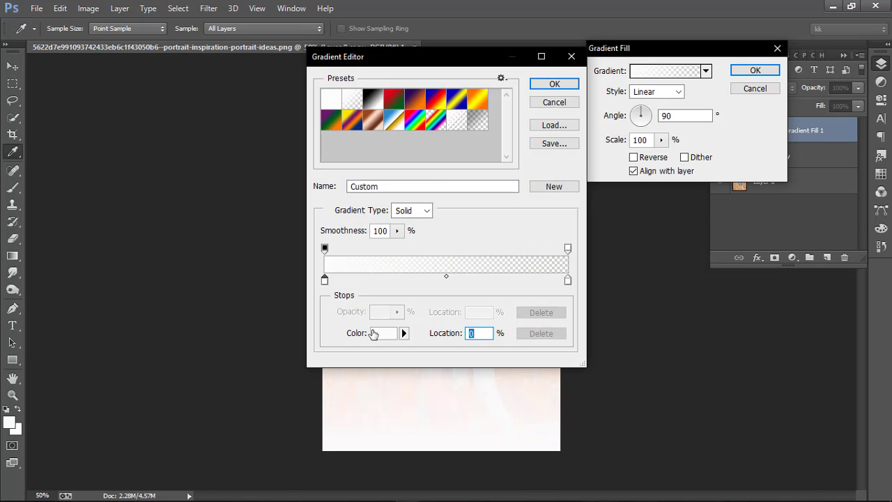
- Set the left stop colour to light peach #f0d0bd, fading to transparent
{"action": "left_click", "coordinate": [375, 336]}
{"action": "left_click", "coordinate": [212, 268]}
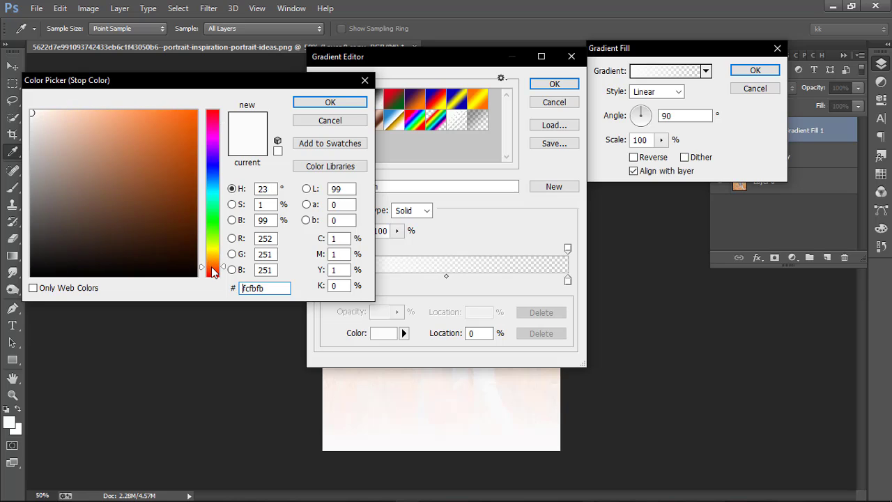
{"action": "mouse_move", "coordinate": [212, 268]}
{"action": "left_mouse_down"}
{"action": "mouse_move", "coordinate": [212, 259]}
{"action": "mouse_move", "coordinate": [212, 267]}
{"action": "left_mouse_up"}
{"action": "left_click_drag", "start_coordinate": [74, 123], "coordinate": [71, 120]}
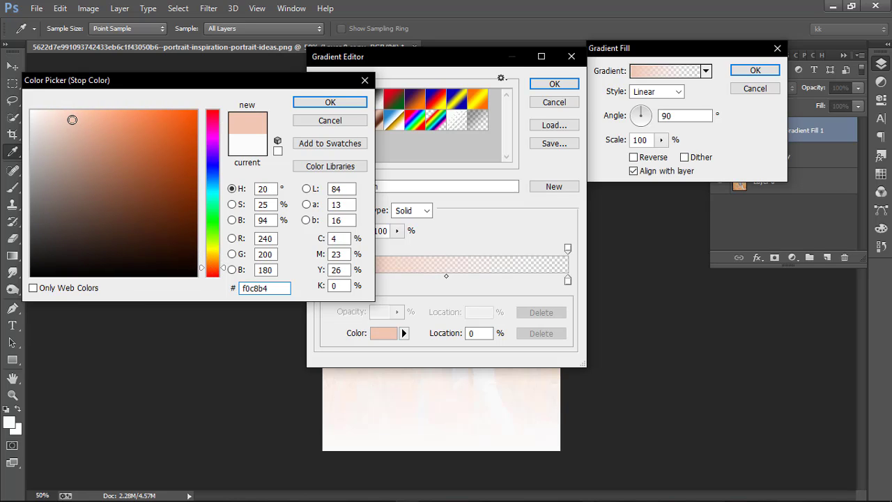
{"action": "left_click_drag", "start_coordinate": [211, 268], "coordinate": [213, 271]}
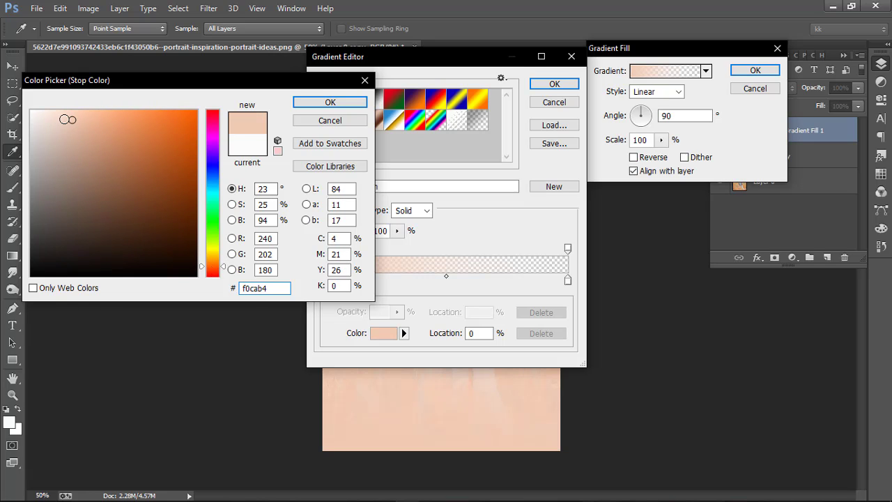
{"action": "left_click", "coordinate": [68, 117]}
{"action": "left_click_drag", "start_coordinate": [68, 117], "coordinate": [66, 120]}
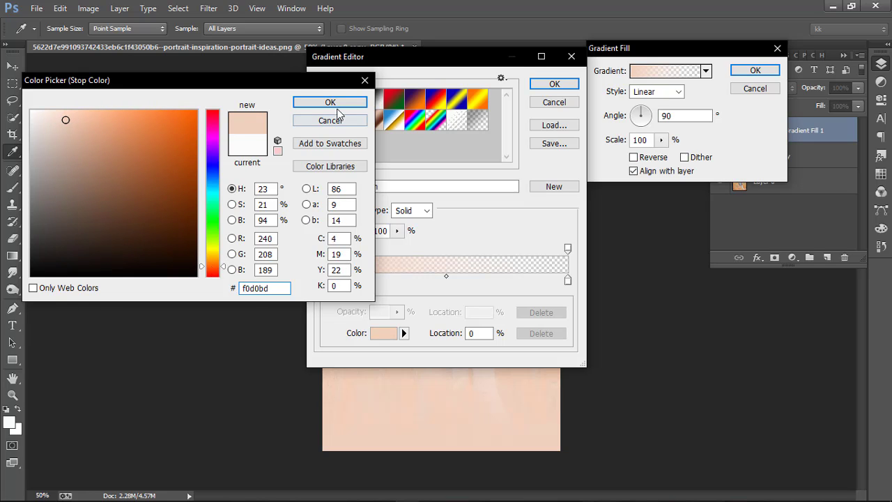
{"action": "left_click", "coordinate": [330, 102]}
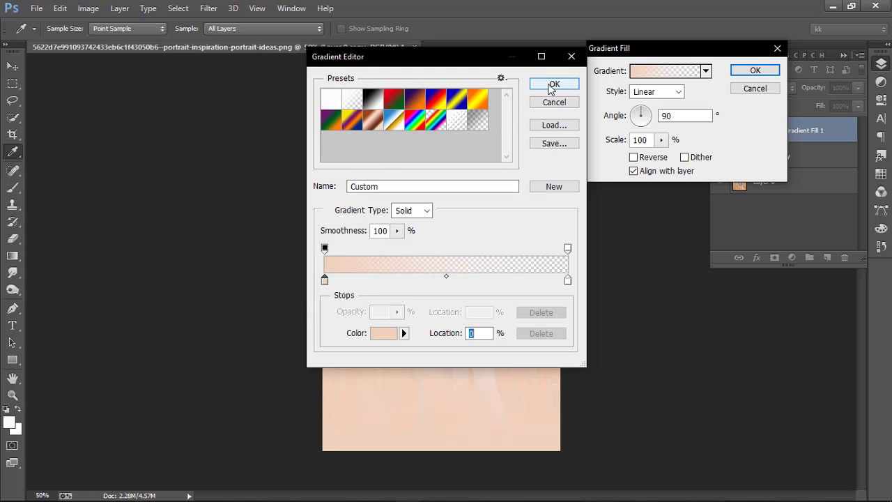
{"action": "left_click", "coordinate": [547, 85]}
- Make the gradient Radial and centre the peach glow to the woman's right
{"action": "left_click", "coordinate": [678, 91]}
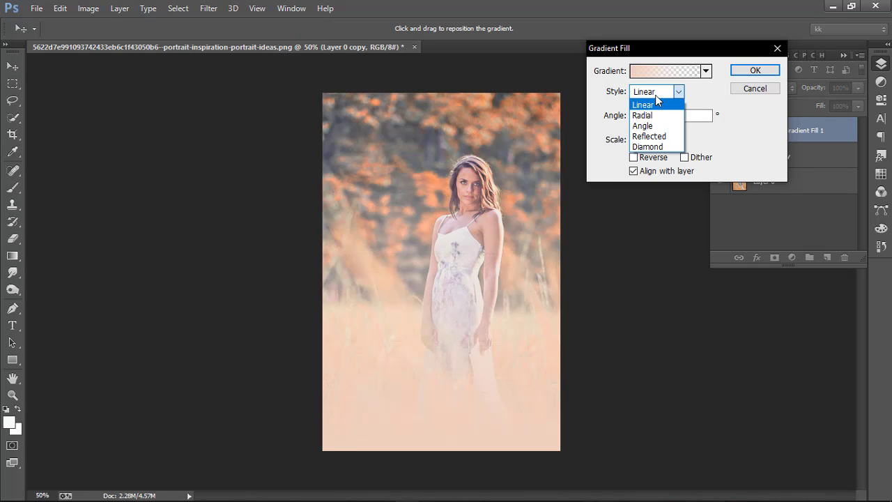
{"action": "left_click", "coordinate": [640, 115]}
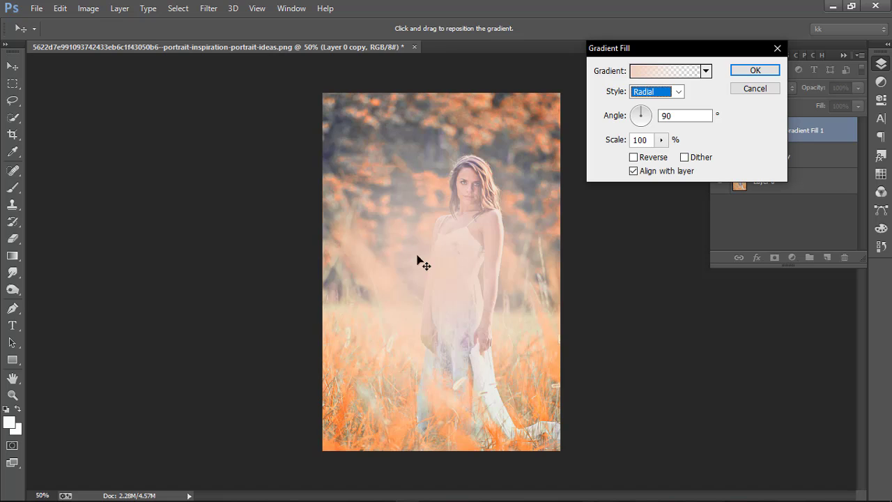
{"action": "mouse_move", "coordinate": [417, 260]}
{"action": "left_mouse_down"}
{"action": "mouse_move", "coordinate": [453, 249]}
{"action": "mouse_move", "coordinate": [474, 215]}
{"action": "mouse_move", "coordinate": [490, 225]}
{"action": "left_mouse_up"}
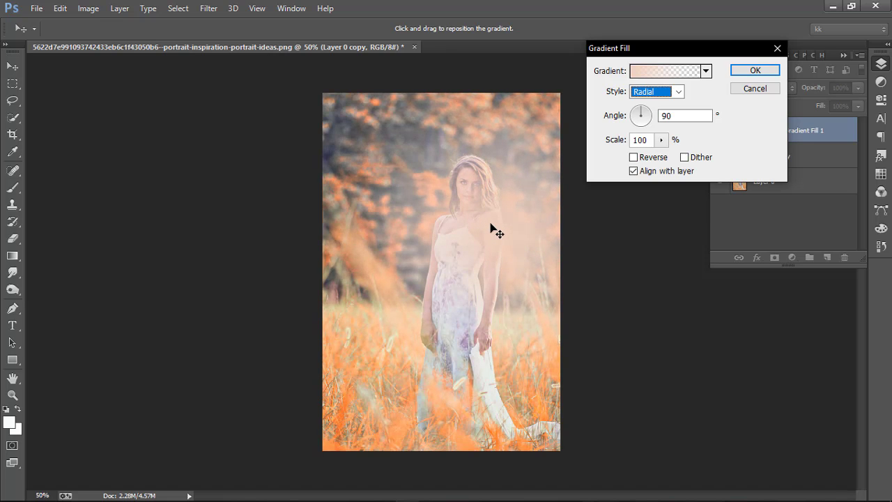
{"action": "left_click", "coordinate": [661, 140]}
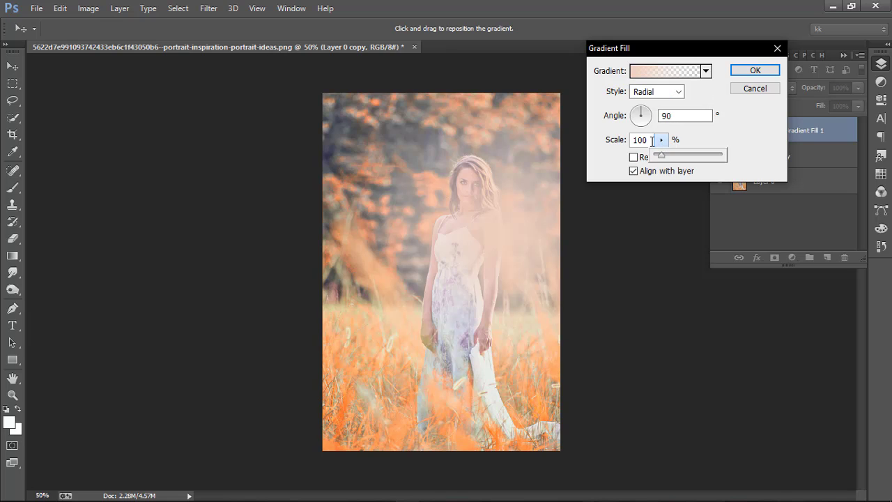
{"action": "left_click_drag", "start_coordinate": [660, 155], "coordinate": [673, 159]}
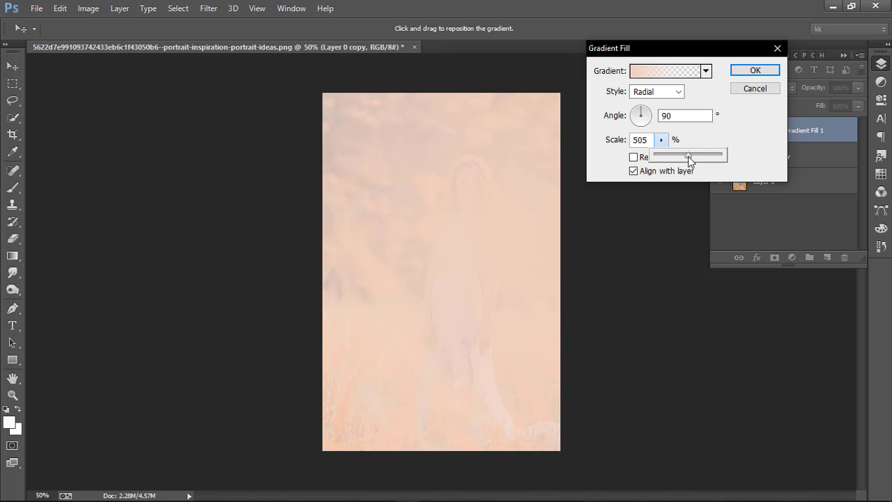
{"action": "left_click_drag", "start_coordinate": [688, 156], "coordinate": [663, 159]}
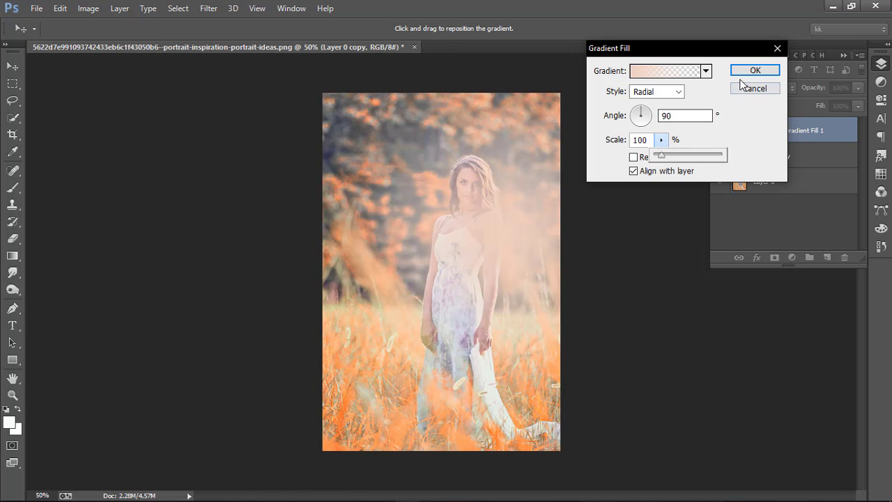
{"action": "left_click_drag", "start_coordinate": [446, 225], "coordinate": [507, 235]}
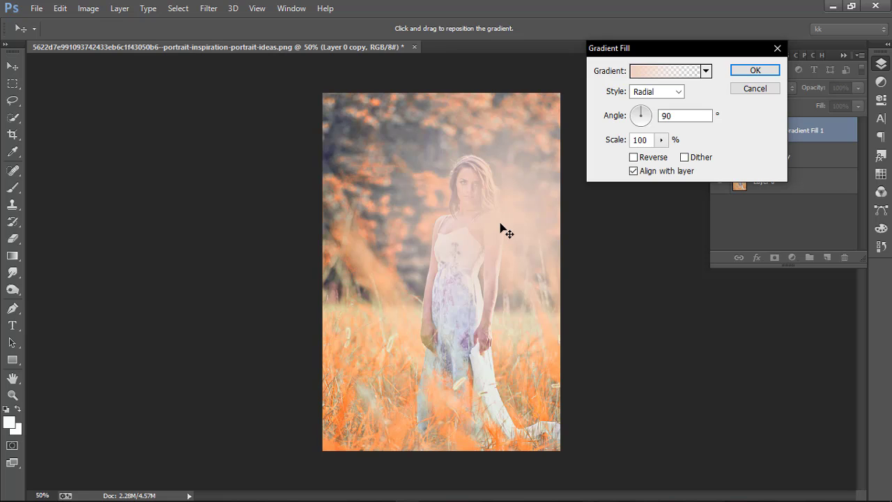
{"action": "left_click", "coordinate": [752, 71]}
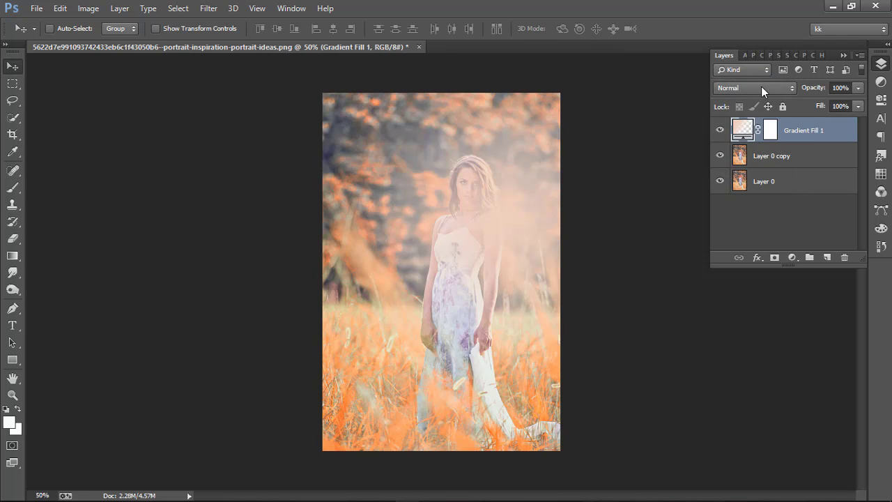
- Blend the gradient in Soft Light, then merge visible layers and duplicate the result
{"action": "left_click", "coordinate": [761, 87]}
{"action": "left_click", "coordinate": [725, 268]}
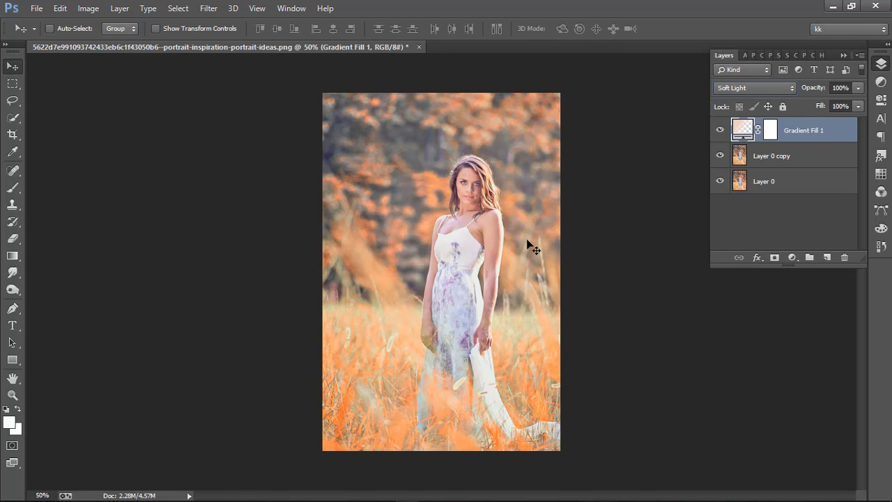
{"action": "left_click_drag", "start_coordinate": [519, 245], "coordinate": [505, 218]}
{"action": "left_click", "coordinate": [720, 129]}
{"action": "left_click", "coordinate": [720, 130]}
{"action": "key", "text": "ctrl+shift+e"}
{"action": "key", "text": "ctrl+j"}
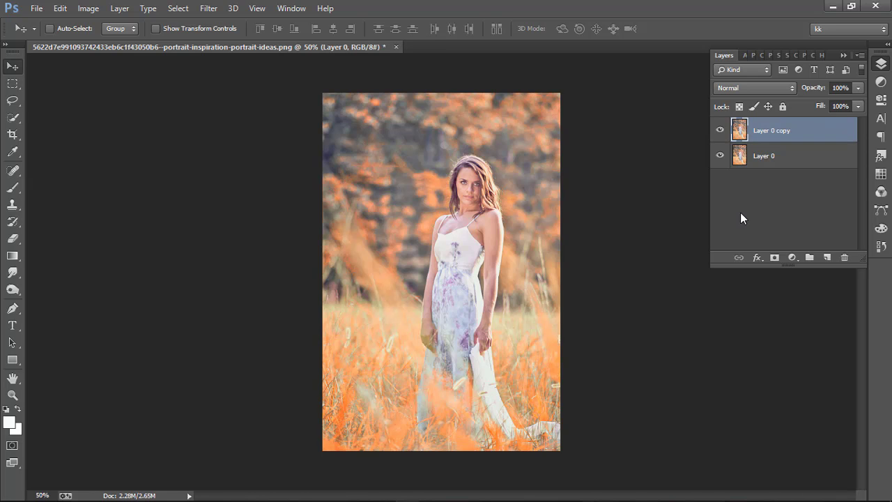
- Apply Imagenomic Noiseware Professional noise reduction to the Layer 0 copy
{"action": "left_click", "coordinate": [209, 8]}
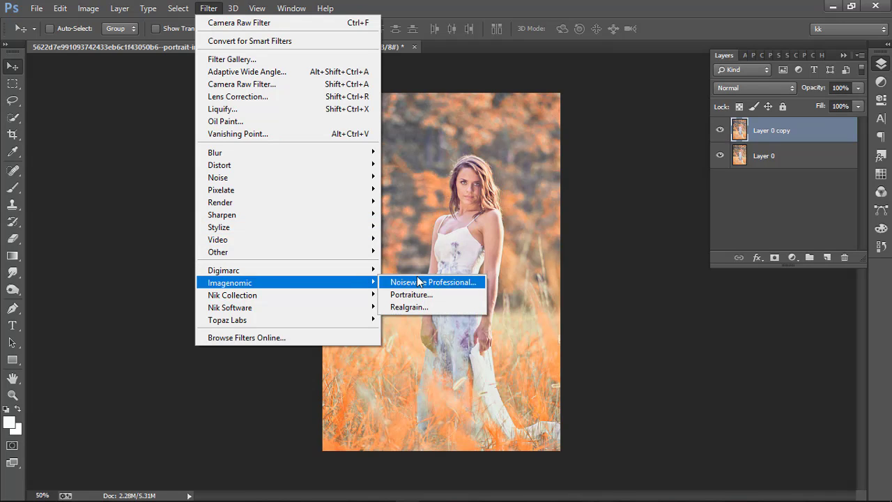
{"action": "left_click", "coordinate": [426, 280]}
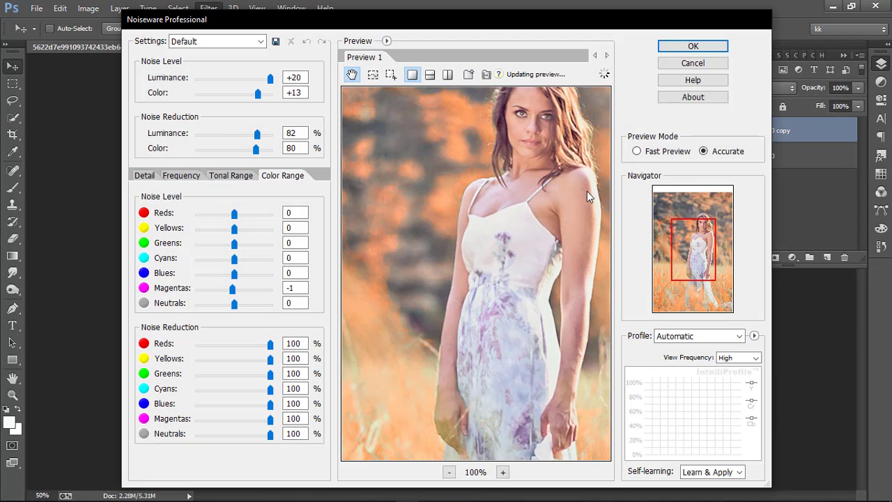
{"action": "left_click", "coordinate": [693, 46]}
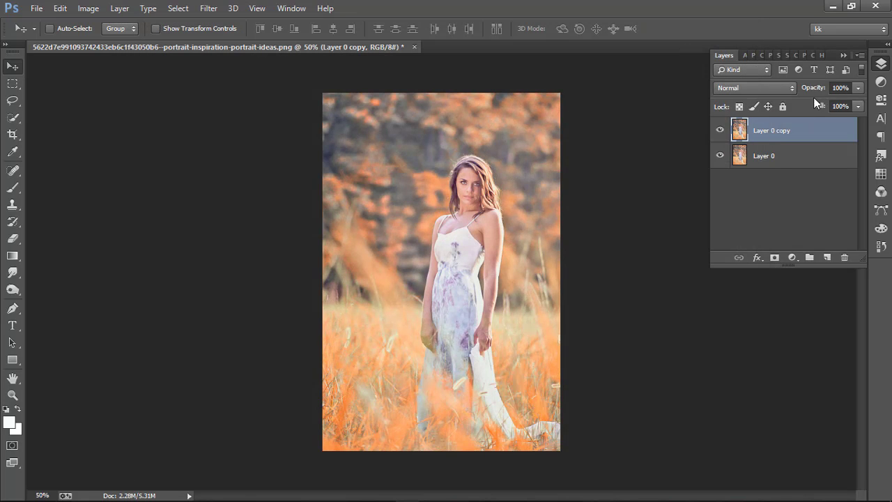
- Set the denoised copy to 43% opacity and merge it down into Layer 0
{"action": "left_click", "coordinate": [858, 88]}
{"action": "left_click_drag", "start_coordinate": [831, 102], "coordinate": [813, 106]}
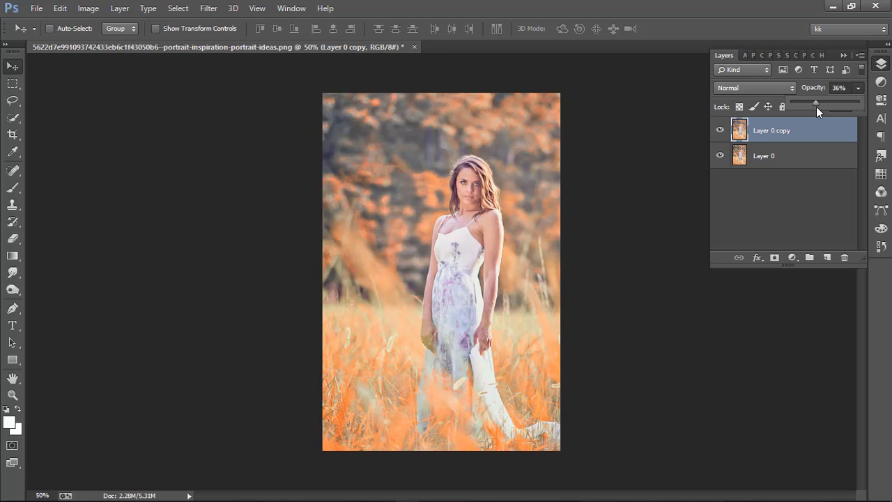
{"action": "left_click_drag", "start_coordinate": [817, 101], "coordinate": [820, 101]}
{"action": "left_click", "coordinate": [791, 185]}
{"action": "left_click", "coordinate": [758, 136]}
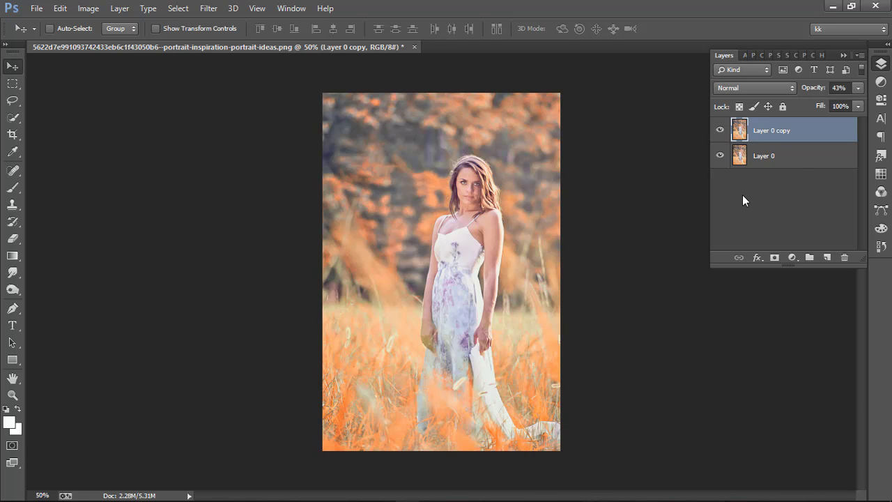
{"action": "key", "text": "ctrl+e"}
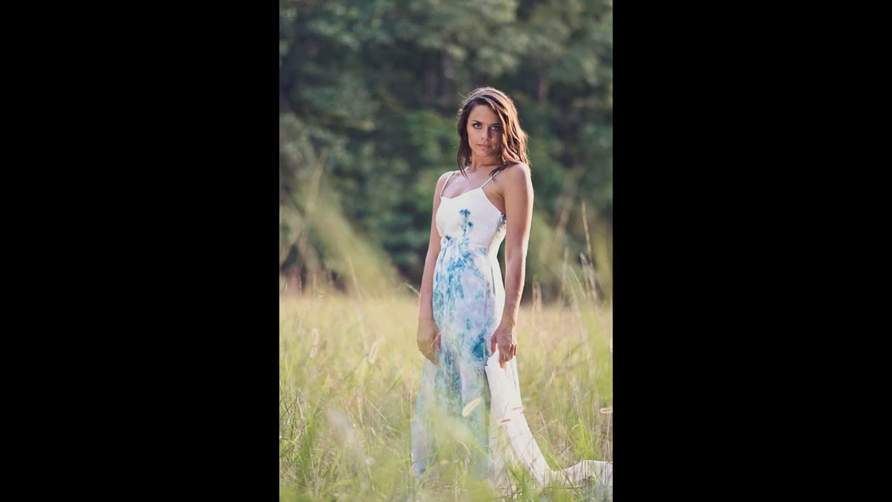